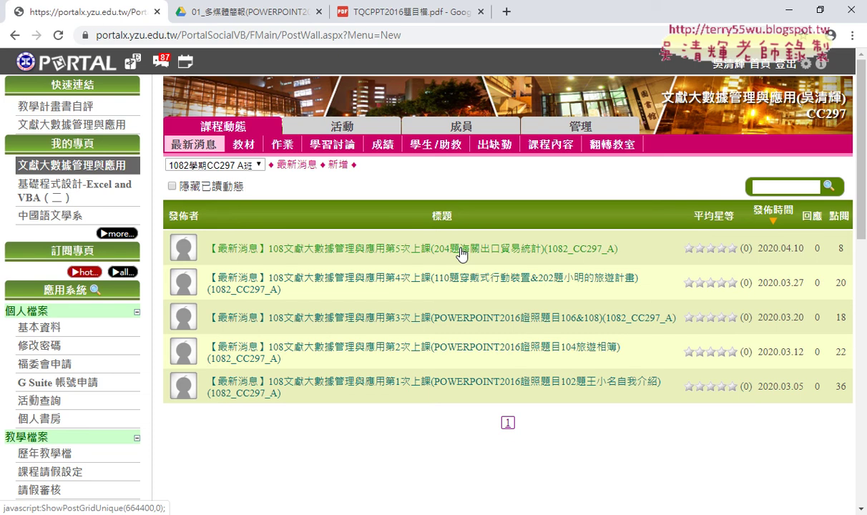
Expand the lesson 5 announcement and open its YouTube playlist link.
left_click(462, 250)
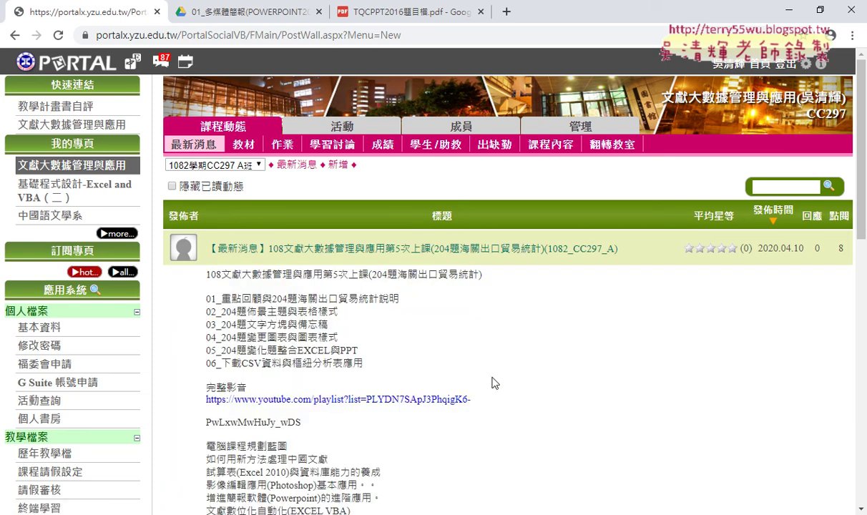
scroll(461, 357, "down", 1)
left_click(440, 331)
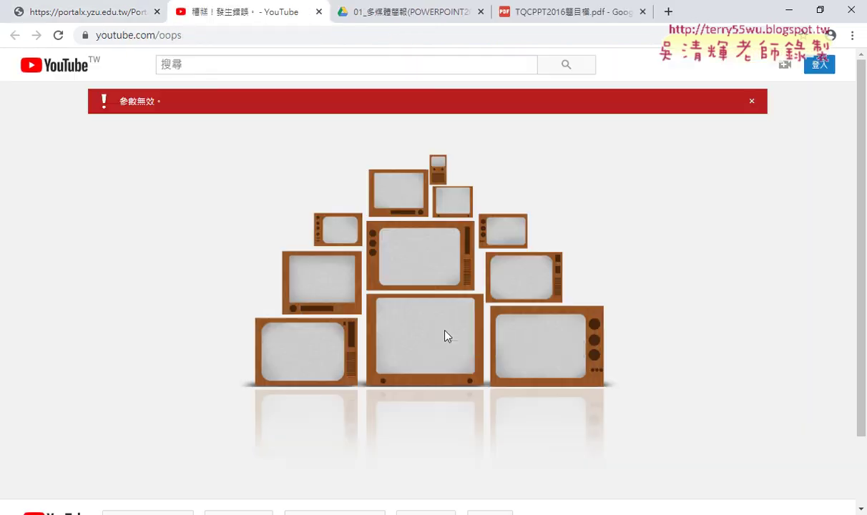
Close the YouTube error page and copy the playlist link from the lesson 5 announcement.
left_click(320, 11)
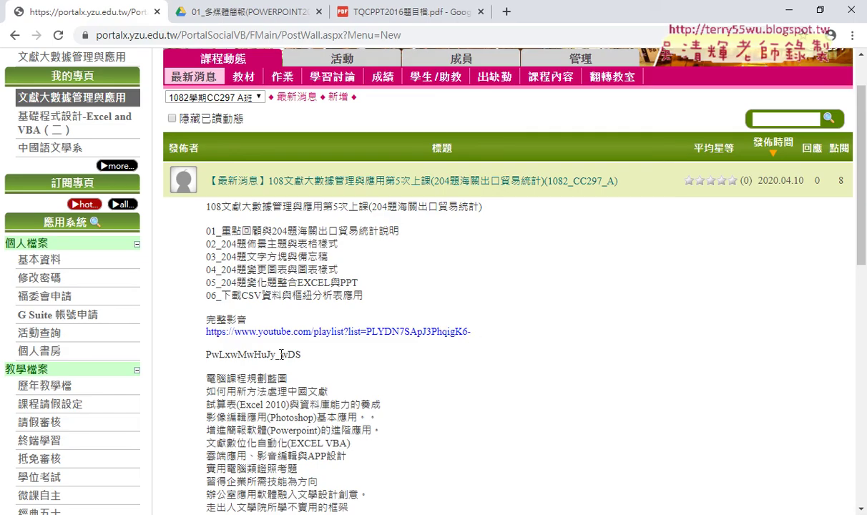
left_click_drag(302, 354, 204, 331)
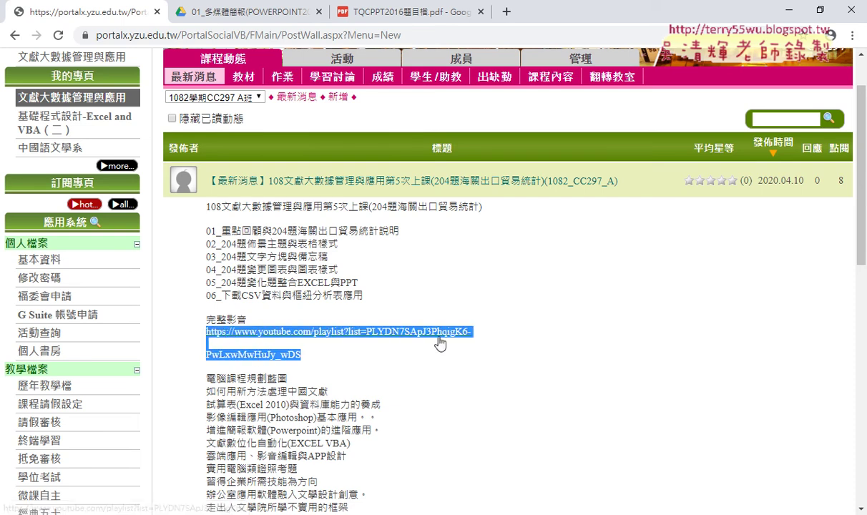
right_click(414, 335)
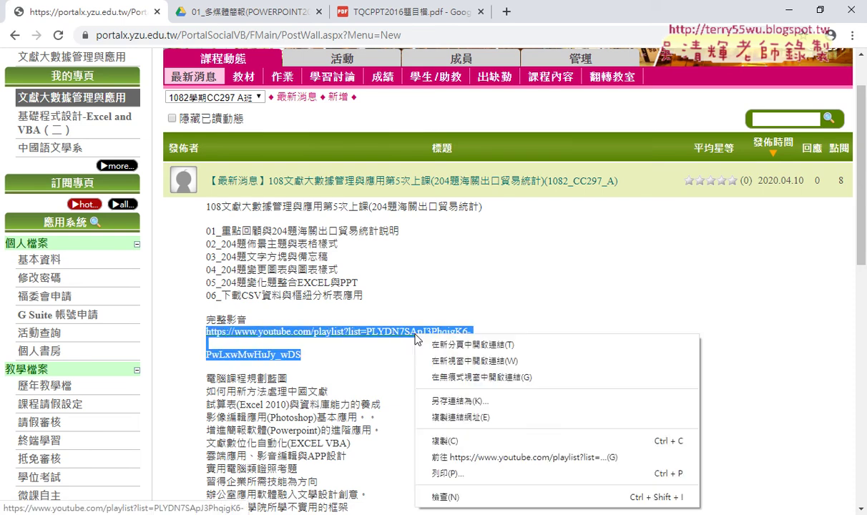
left_click(449, 441)
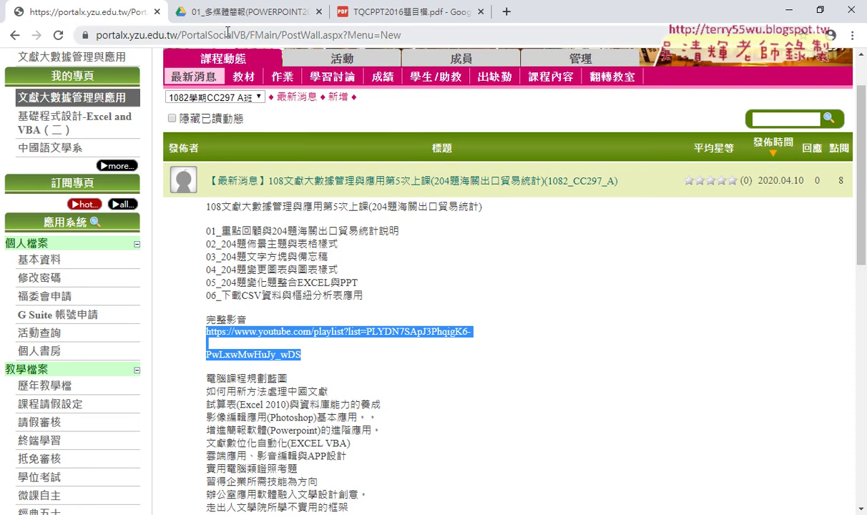
left_click(406, 339)
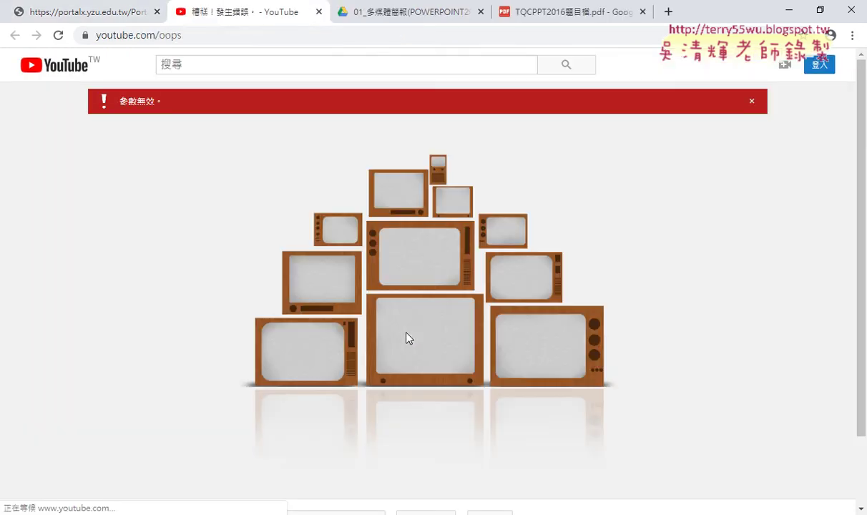
Paste the copied playlist address into the YouTube tab to load the six-video playlist.
left_click(234, 37)
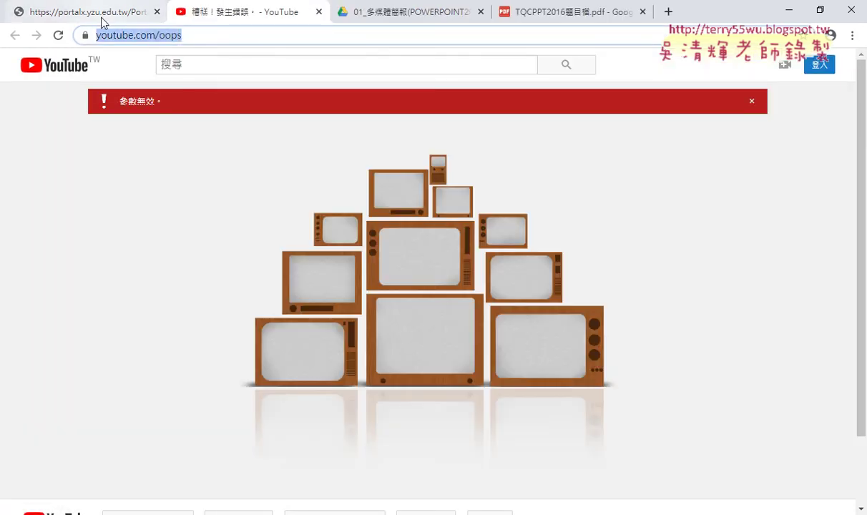
left_click(93, 14)
right_click(292, 330)
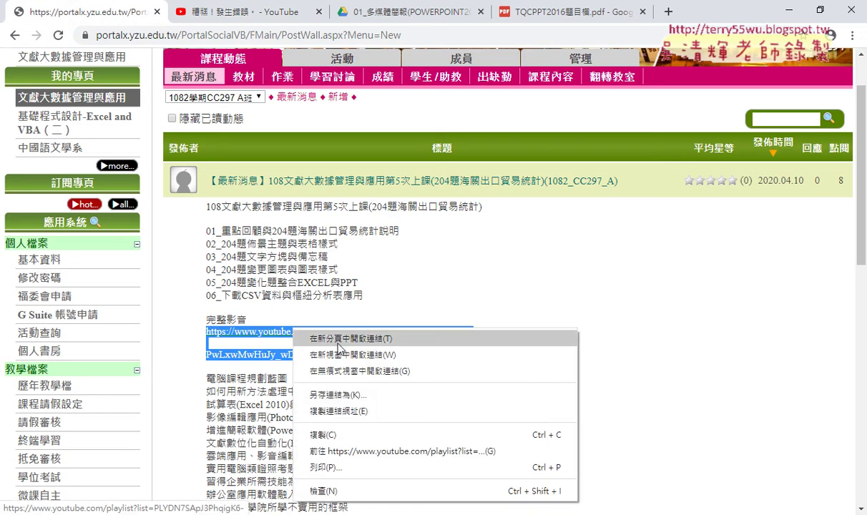
left_click(351, 436)
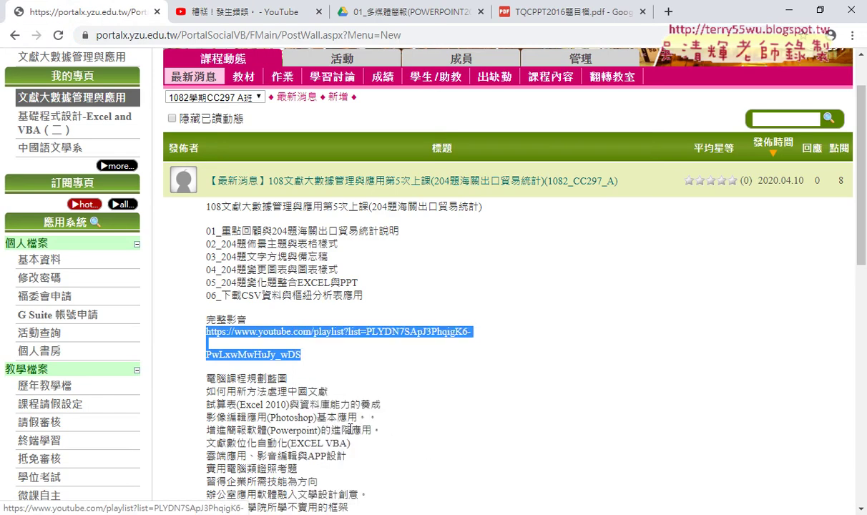
left_click(254, 16)
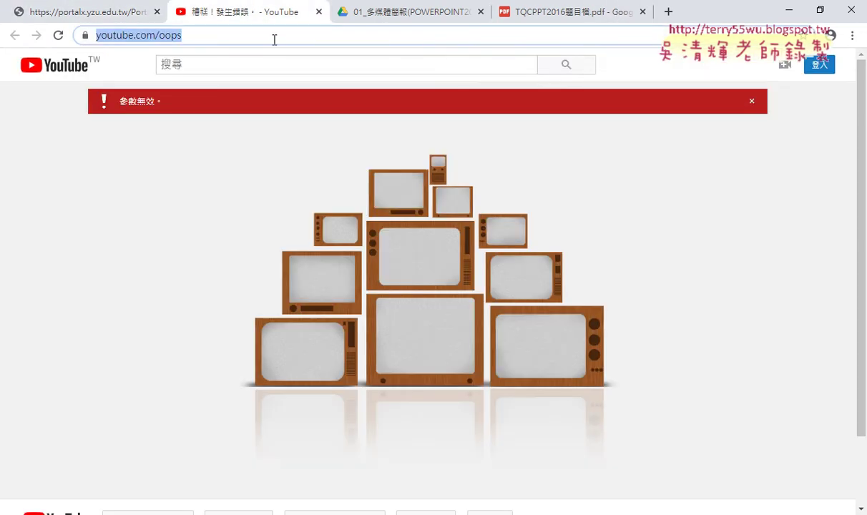
right_click(259, 36)
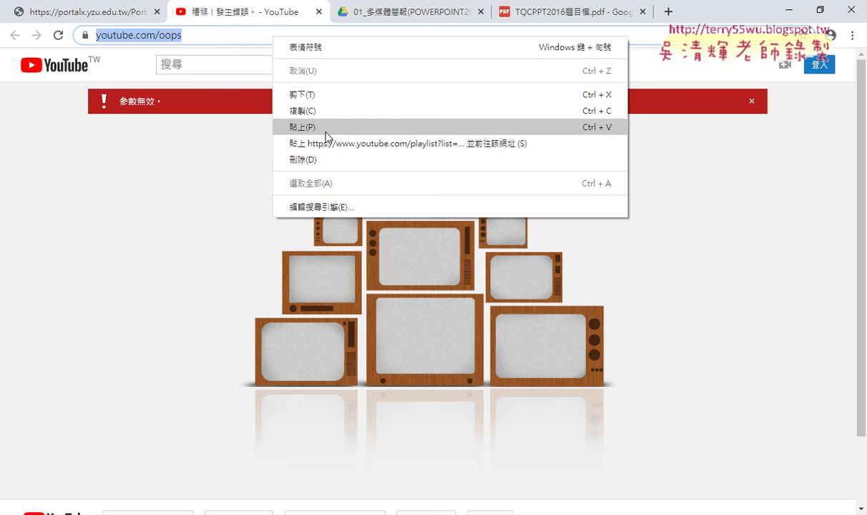
left_click(326, 129)
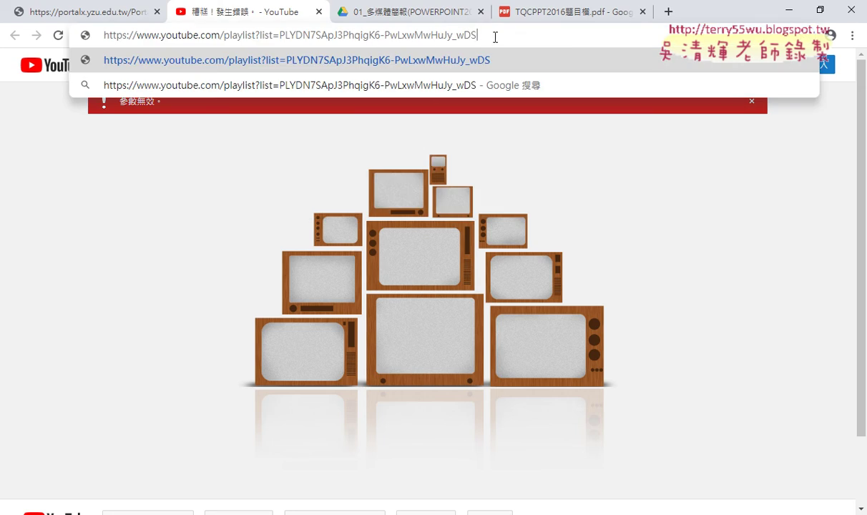
key("Return")
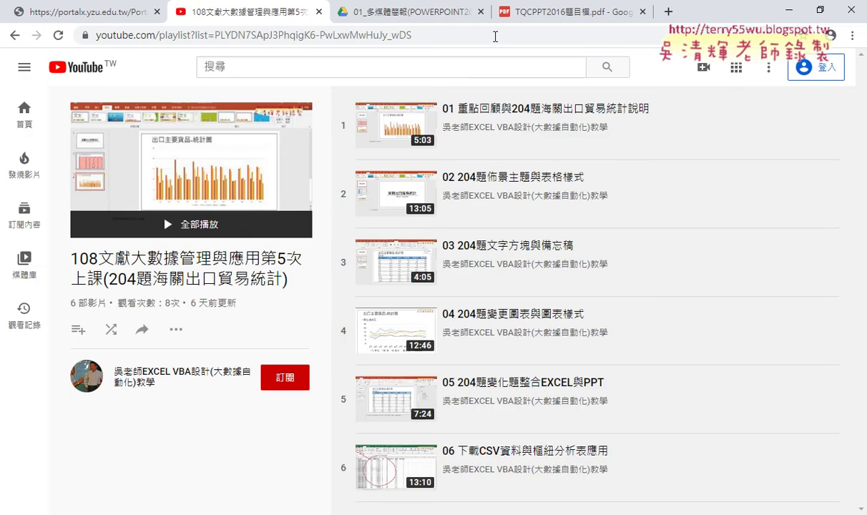
left_click(100, 11)
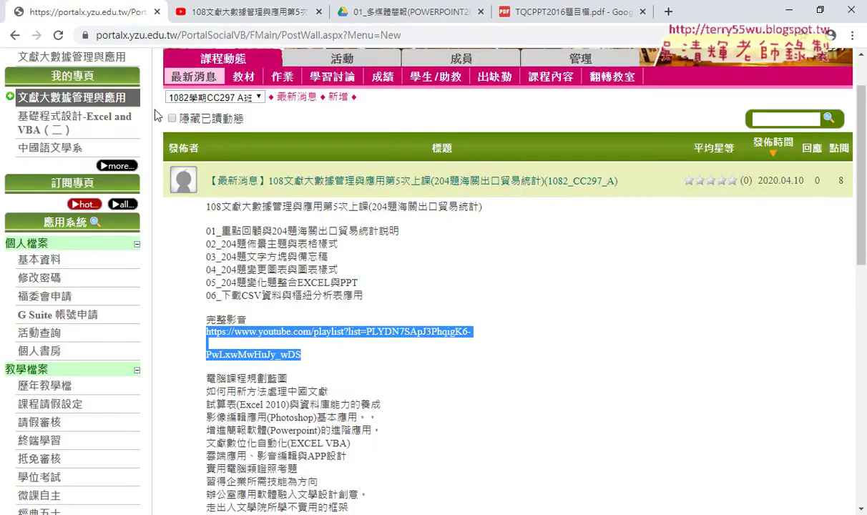
Scroll the lesson 5 topics, highlight 整合EXCEL與PPT in item 05, and switch to TQCPPT2016題目檔.pdf.
scroll(495, 295, "down", 2)
scroll(495, 296, "down", 1)
scroll(495, 295, "down", 2)
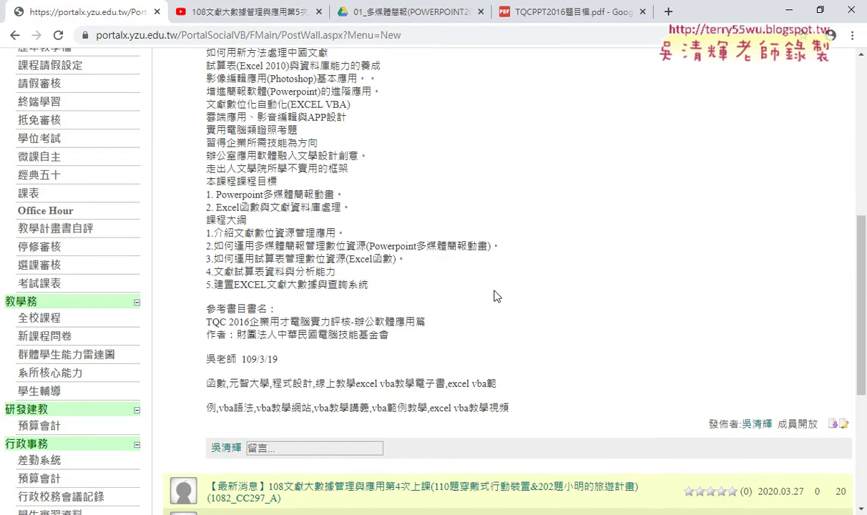
scroll(495, 296, "up", 2)
scroll(495, 295, "up", 2)
scroll(495, 296, "up", 1)
scroll(495, 295, "down", 2)
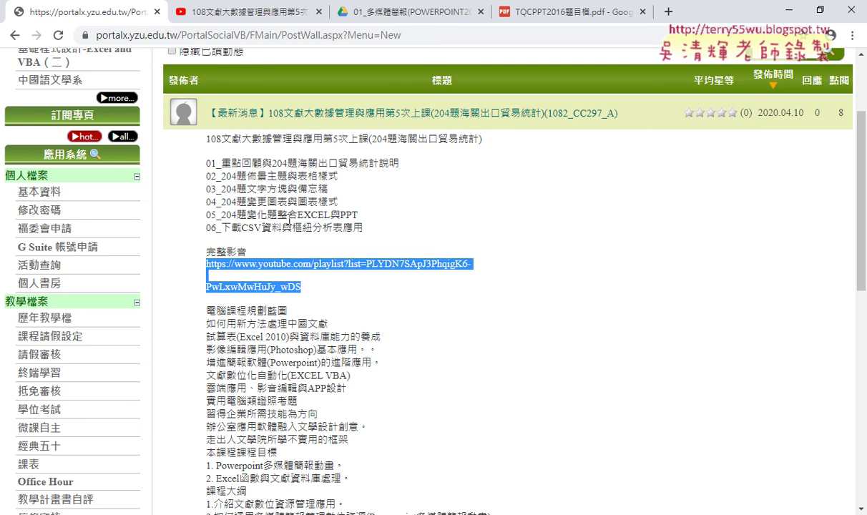
left_click_drag(275, 215, 360, 217)
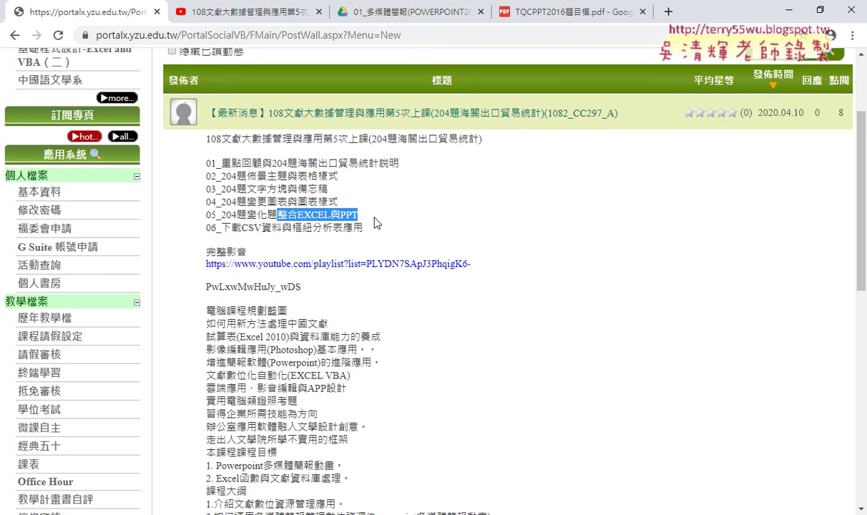
left_click(548, 11)
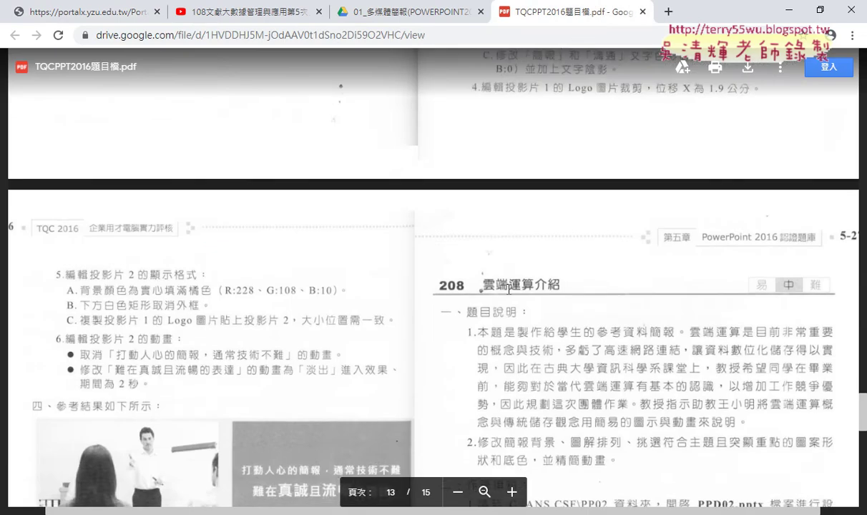
Scroll the question PDF up to page 12 to read question 206 名言佳句.
scroll(509, 289, "down", 3)
scroll(509, 289, "up", 4)
scroll(509, 289, "up", 5)
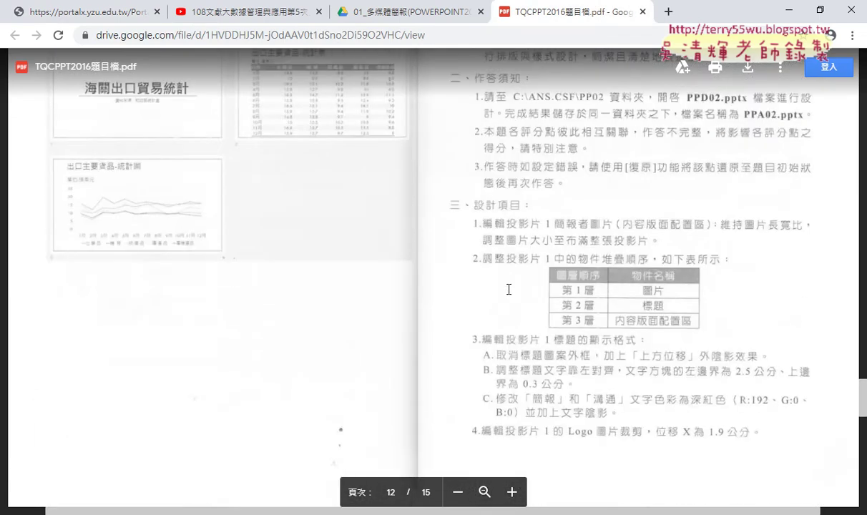
scroll(508, 289, "up", 2)
scroll(509, 289, "up", 2)
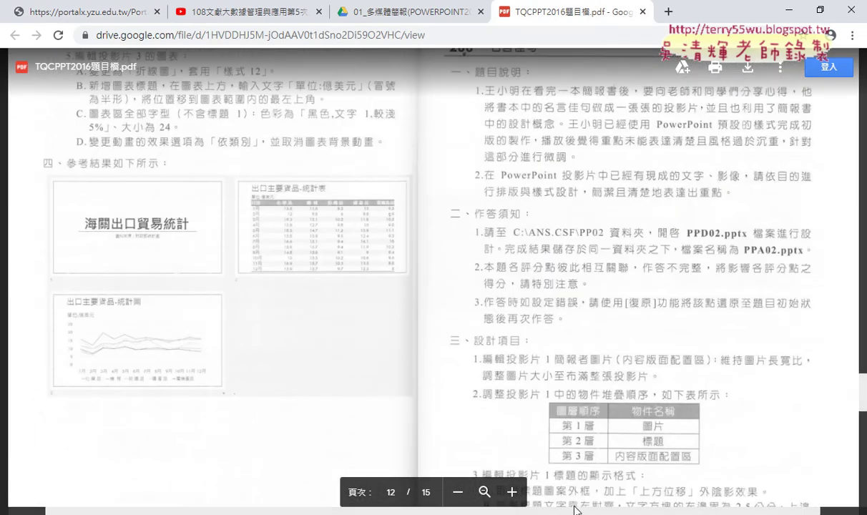
left_click_drag(575, 510, 614, 510)
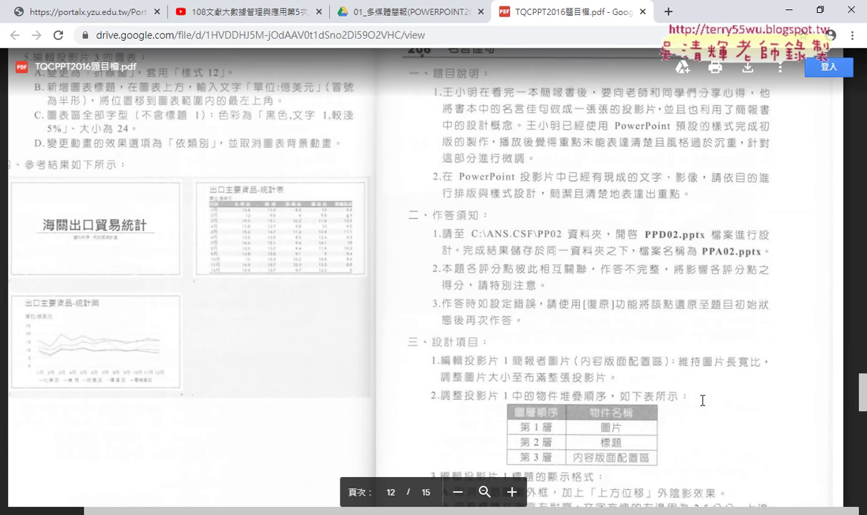
scroll(702, 401, "up", 2)
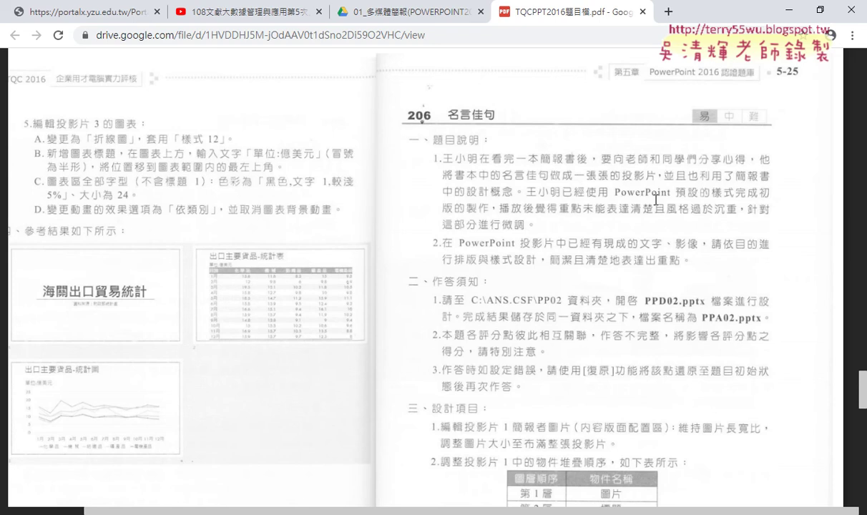
scroll(644, 190, "down", 2)
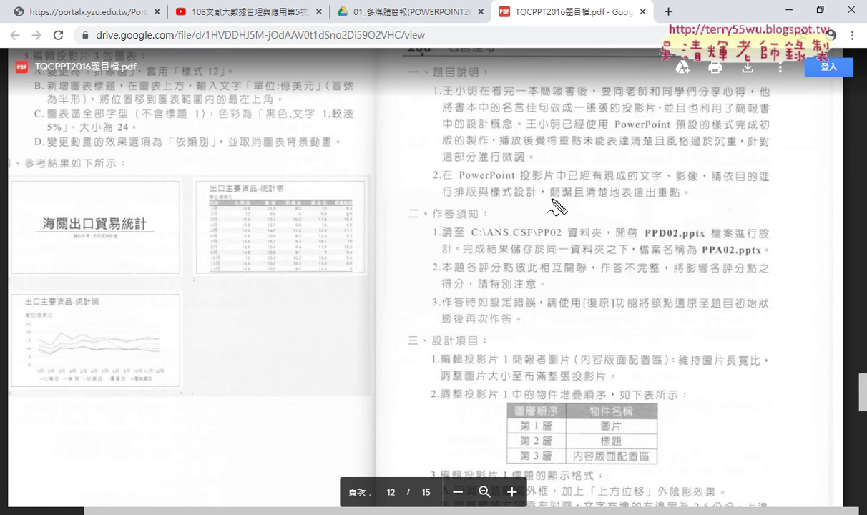
Underline the phrase starting 簡潔 in red on page 12, then clear the annotation.
mouse_move(551, 198)
left_mouse_down()
mouse_move(637, 201)
mouse_move(664, 192)
mouse_move(662, 202)
left_mouse_up()
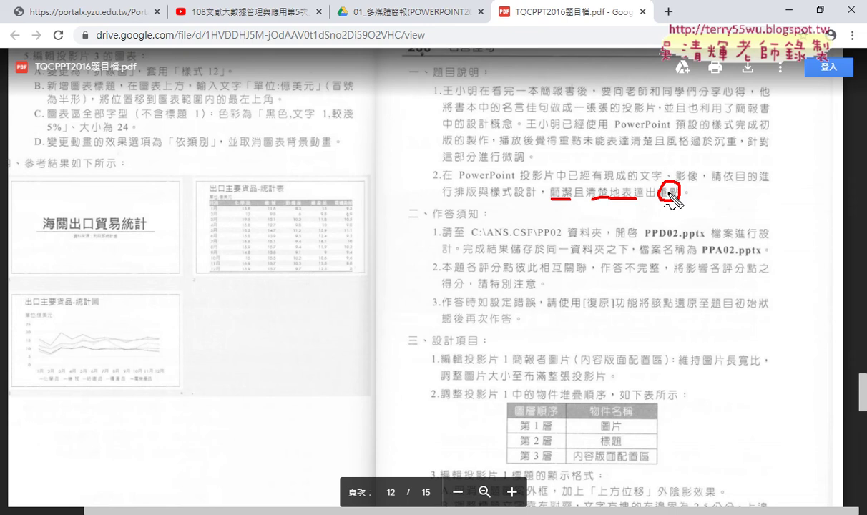
key("Escape")
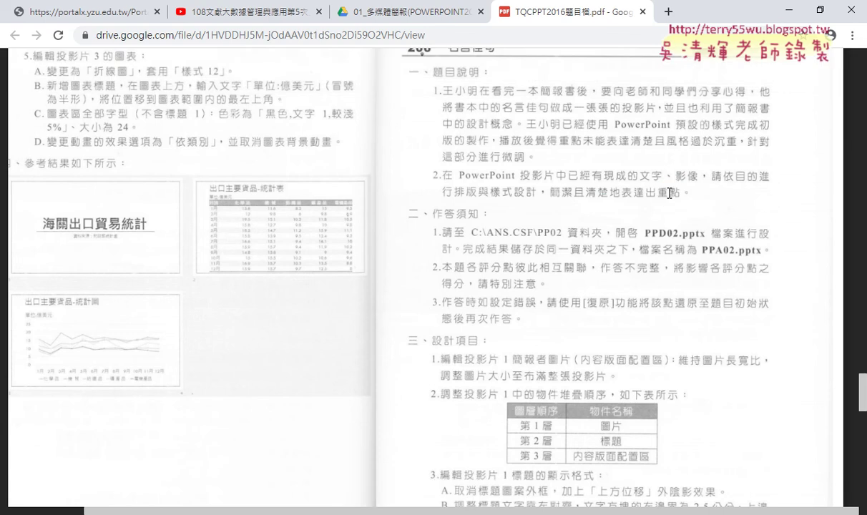
scroll(634, 248, "down", 1)
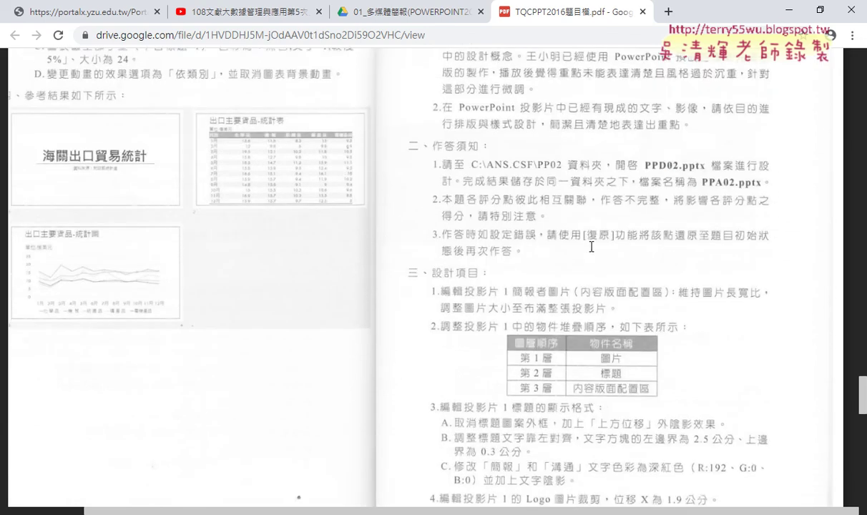
scroll(552, 225, "down", 2)
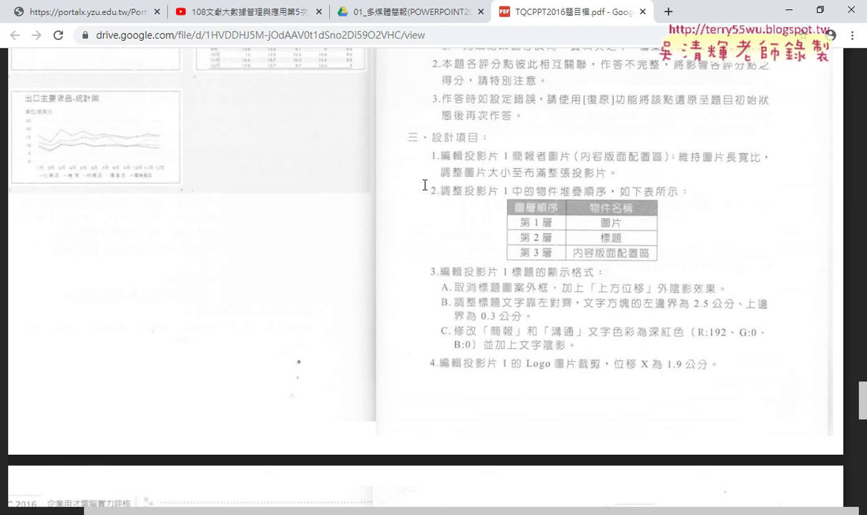
scroll(304, 338, "down", 2)
scroll(303, 338, "down", 2)
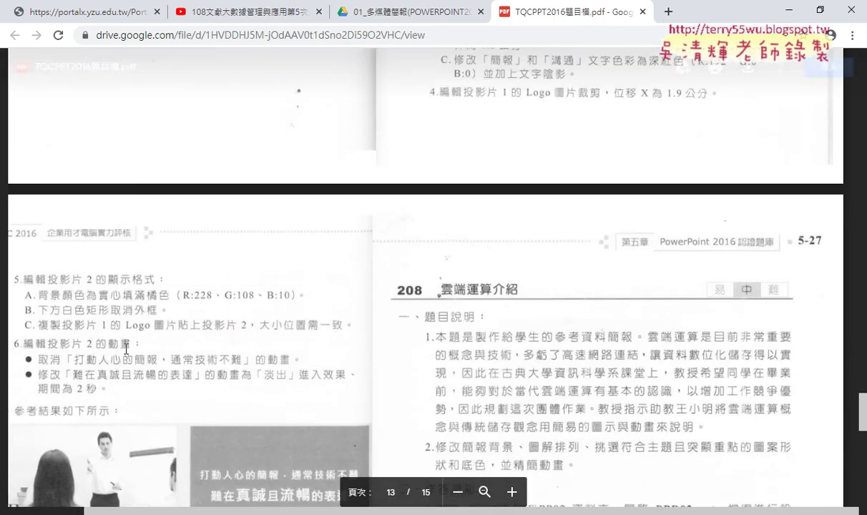
Scroll the PDF to page 13 to view the slide 2 requirements and reference result.
scroll(435, 280, "up", 2)
scroll(436, 281, "up", 2)
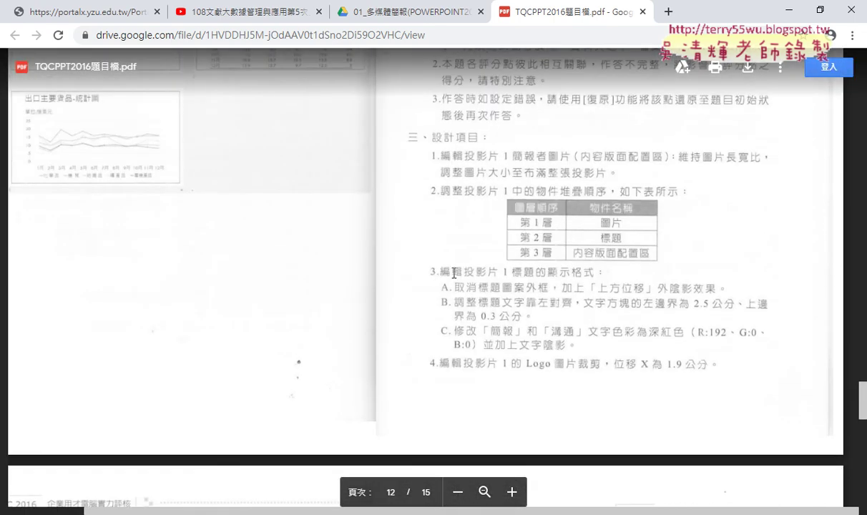
scroll(714, 238, "up", 1)
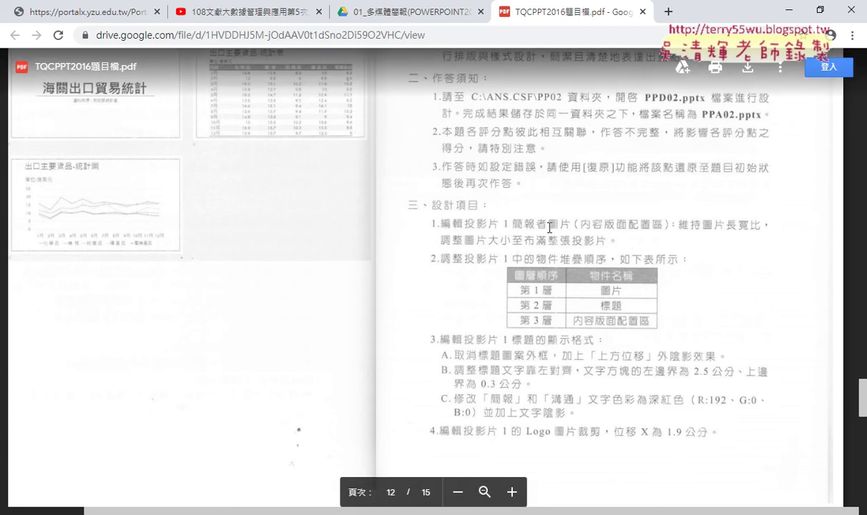
scroll(694, 236, "down", 1)
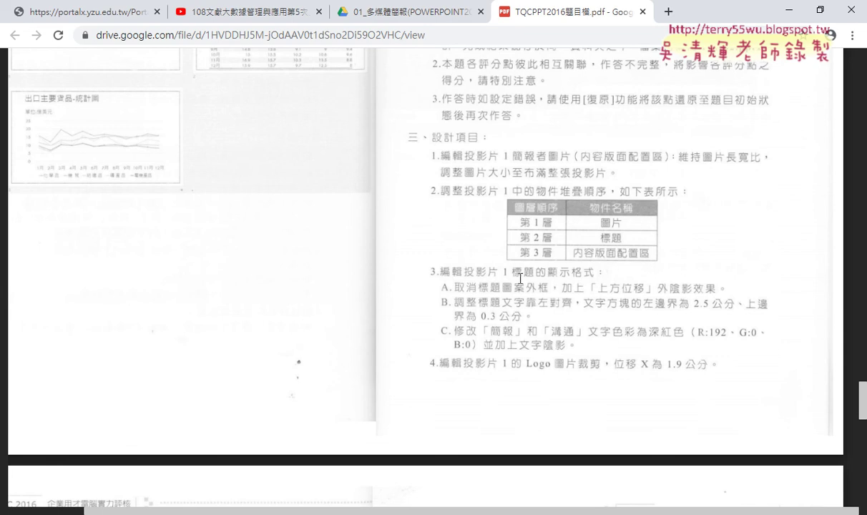
scroll(558, 283, "down", 2)
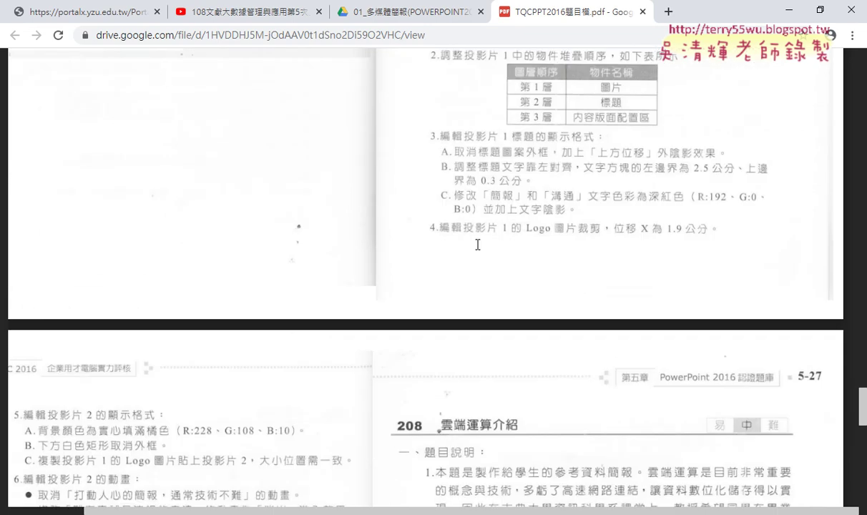
scroll(387, 382, "down", 3)
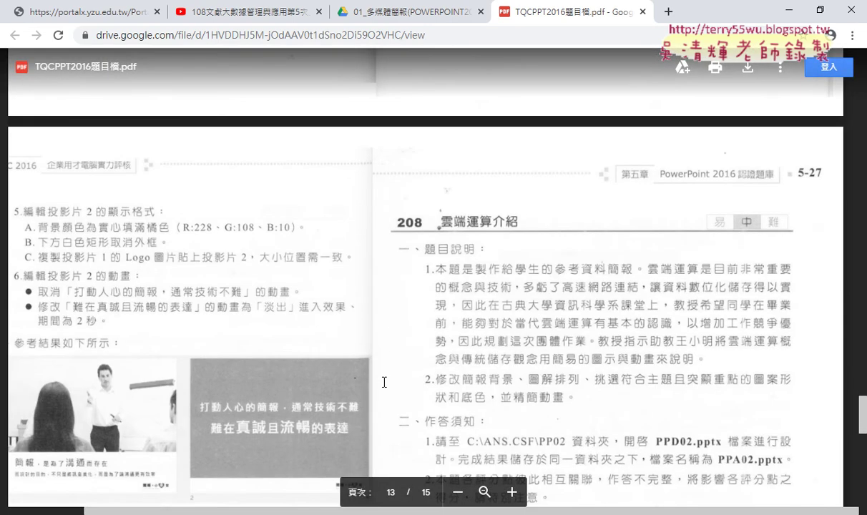
scroll(256, 482, "left", 2)
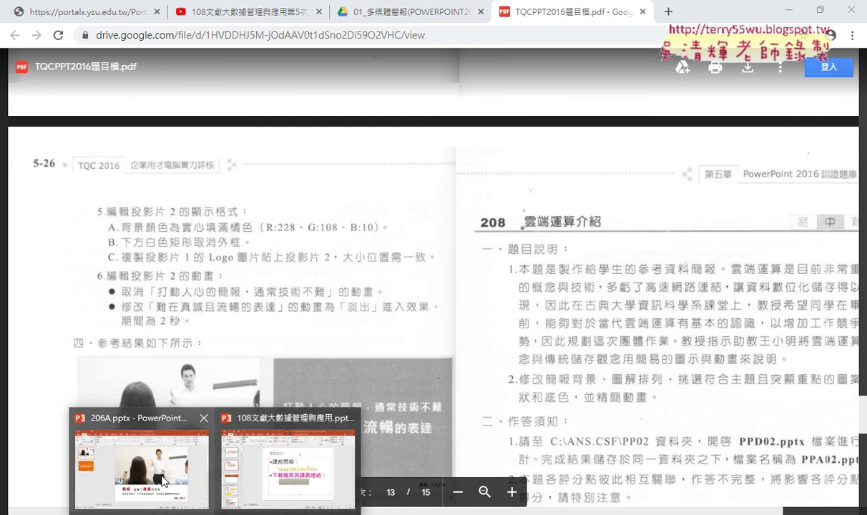
Bring up 206A.pptx, view its slides 2 and 1, then switch to File Explorer.
left_click(152, 451)
left_click(68, 234)
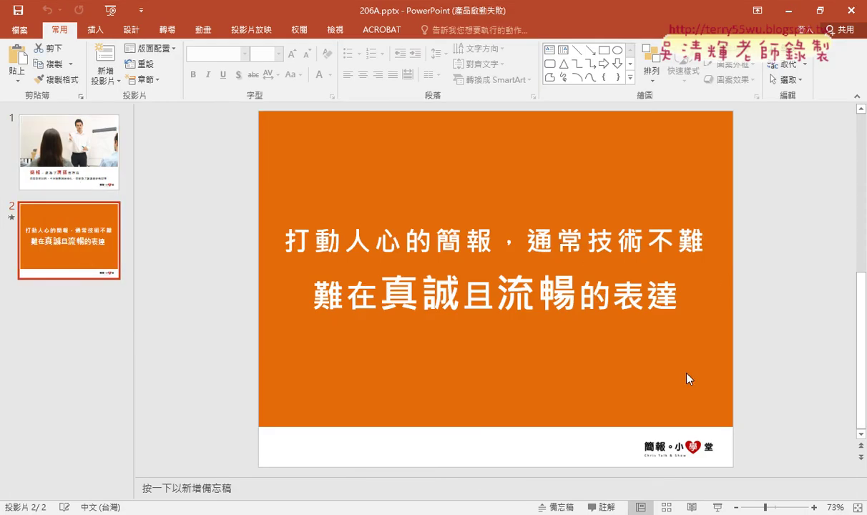
left_click(90, 169)
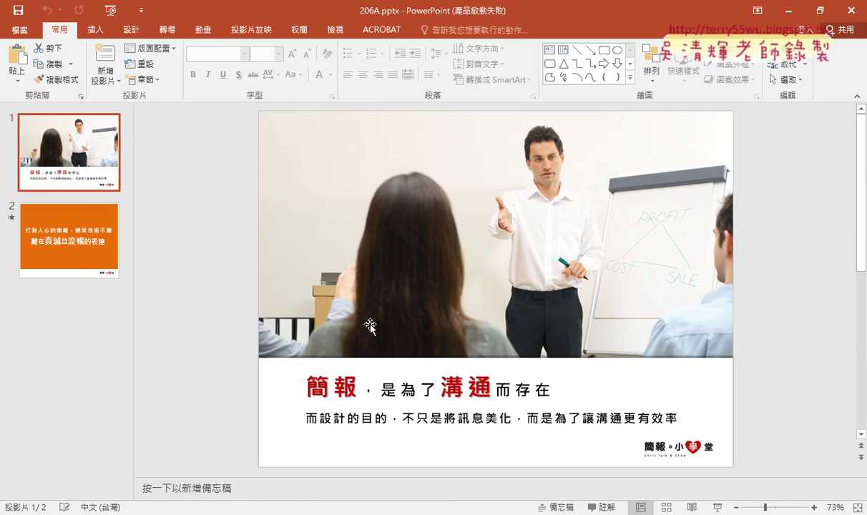
key("alt+Tab")
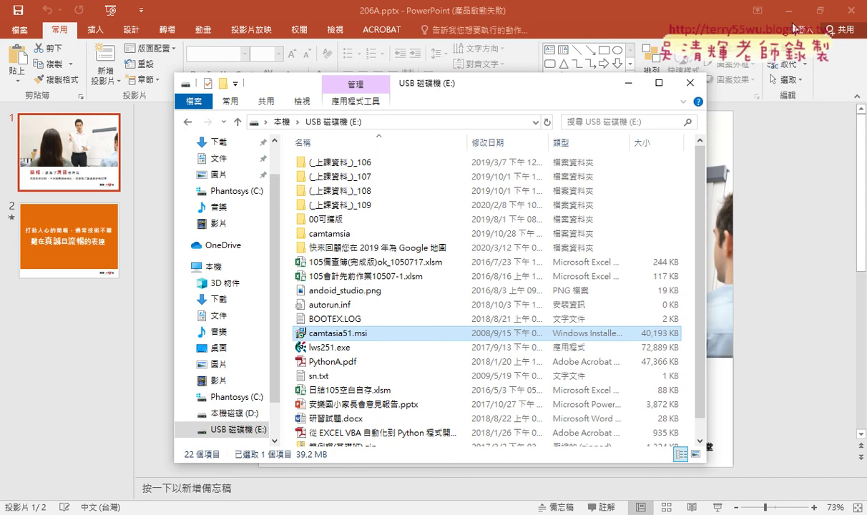
Show the desktop and open PPD02.pptx from the desktop 206 folder.
left_click(788, 11)
left_click(790, 10)
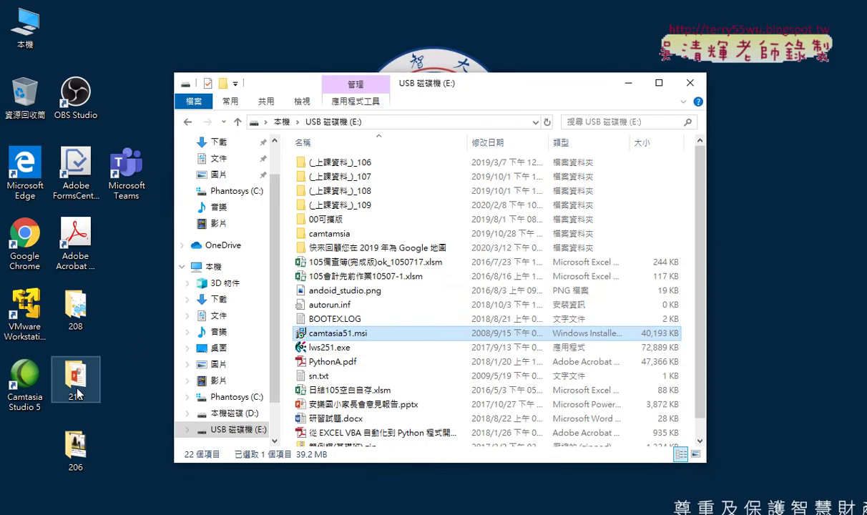
left_click(80, 447)
double_click(80, 447)
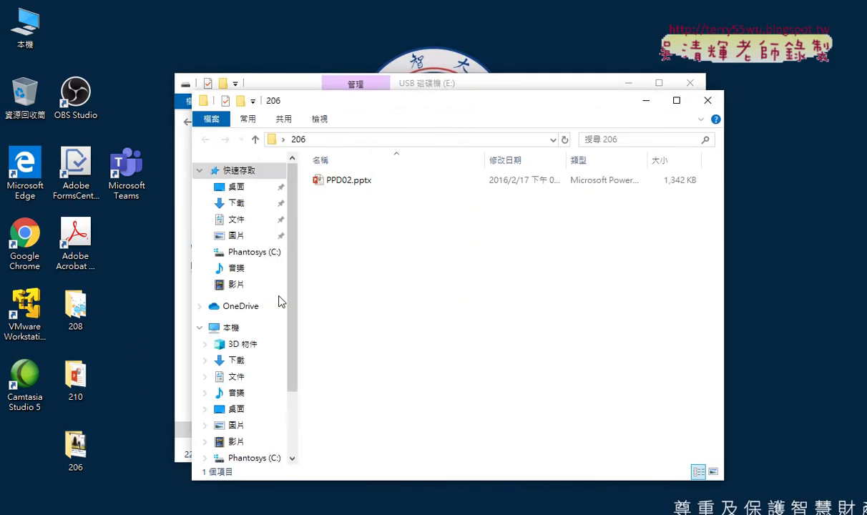
double_click(366, 180)
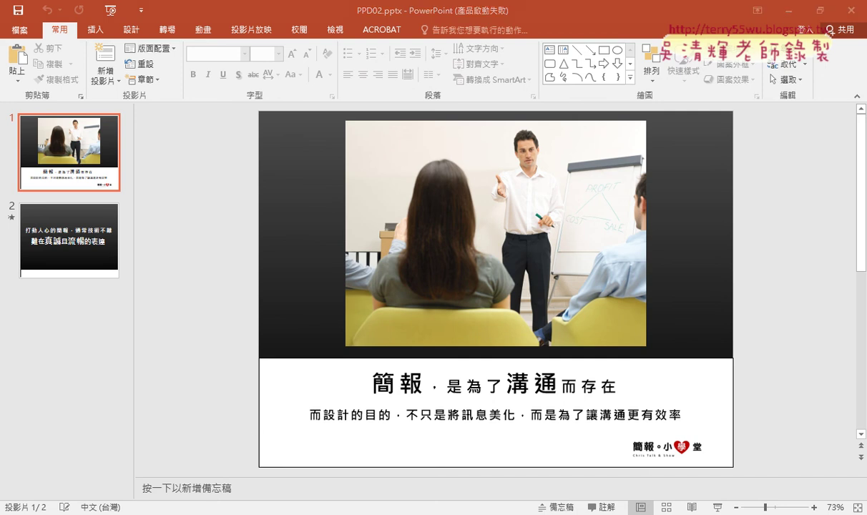
left_click(92, 455)
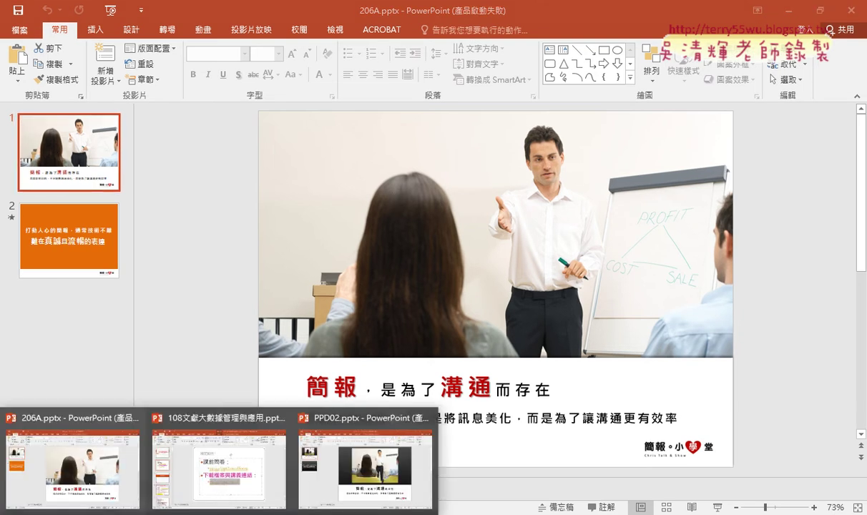
left_click(373, 453)
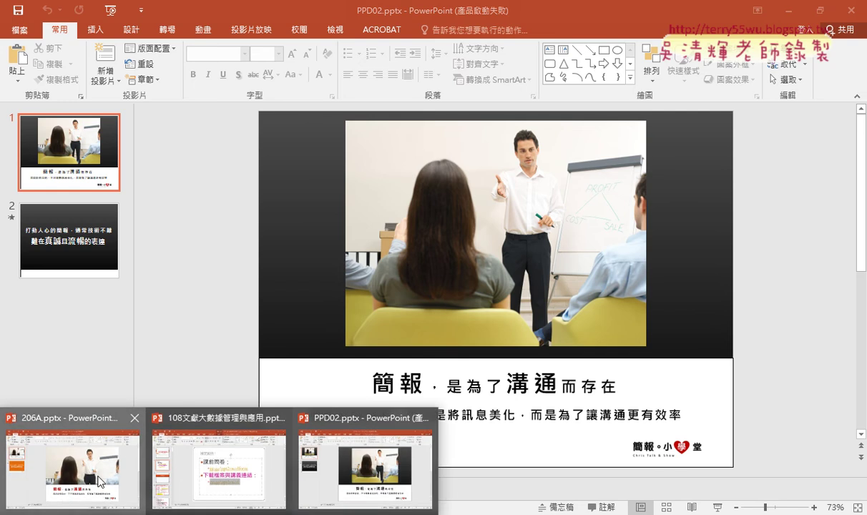
left_click(100, 454)
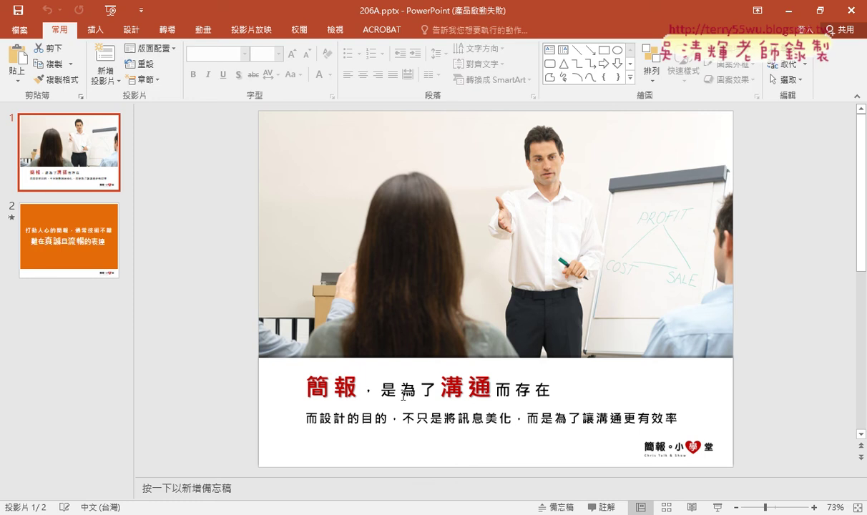
left_click(344, 512)
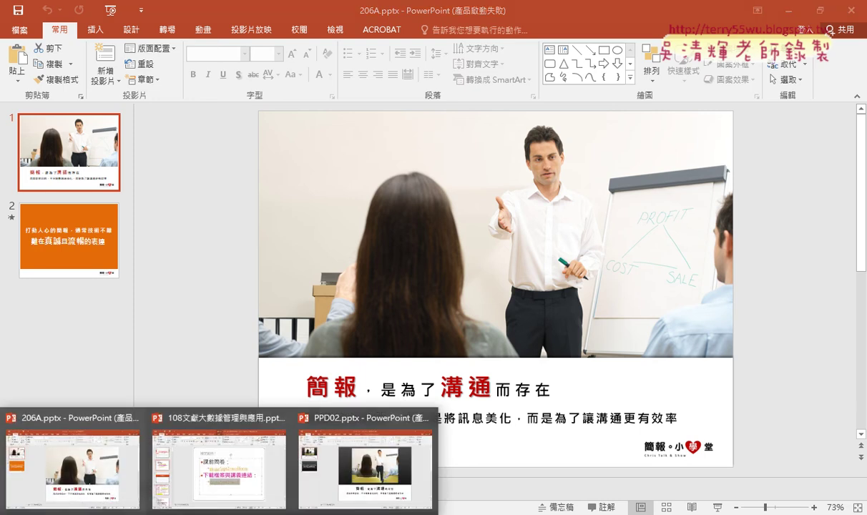
left_click(341, 478)
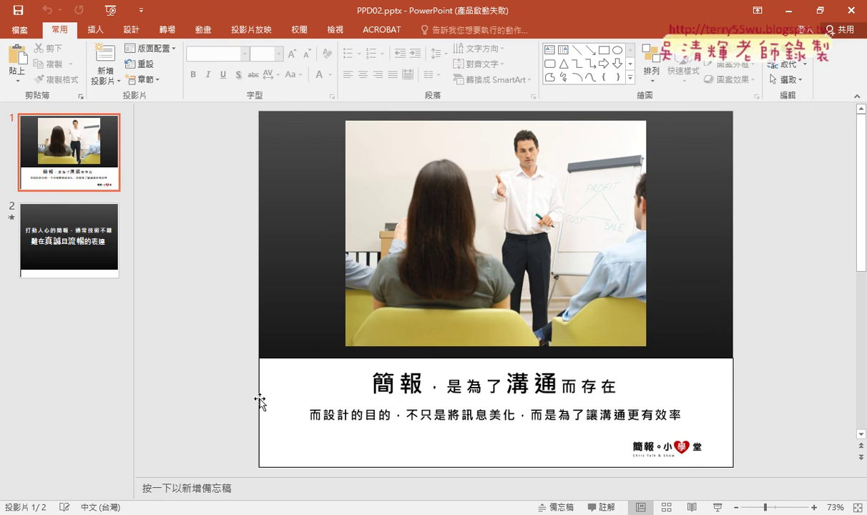
left_click(88, 257)
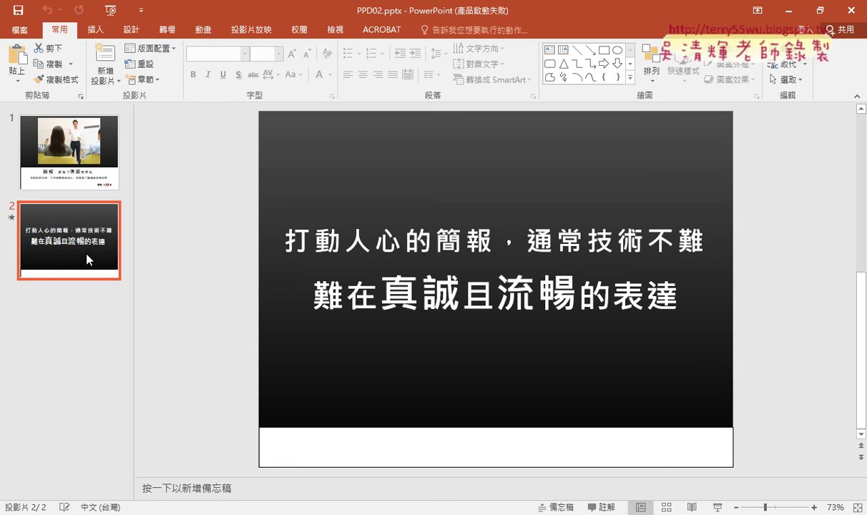
left_click(214, 514)
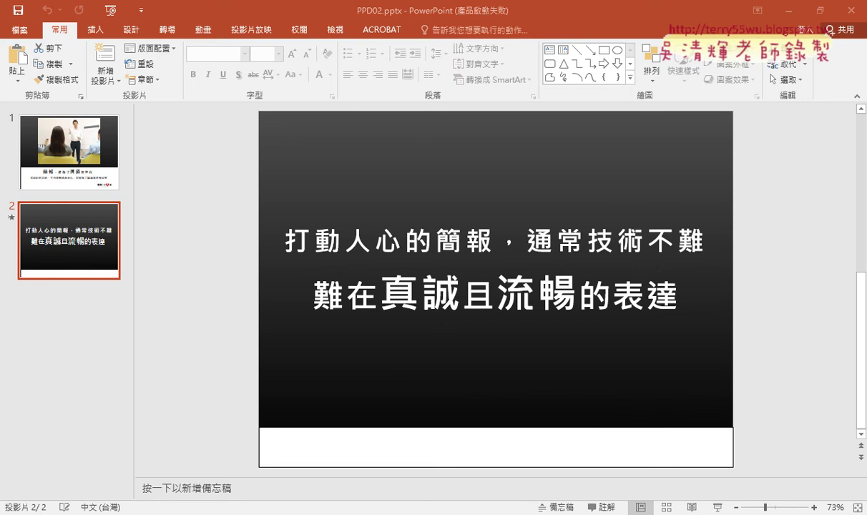
left_click(75, 462)
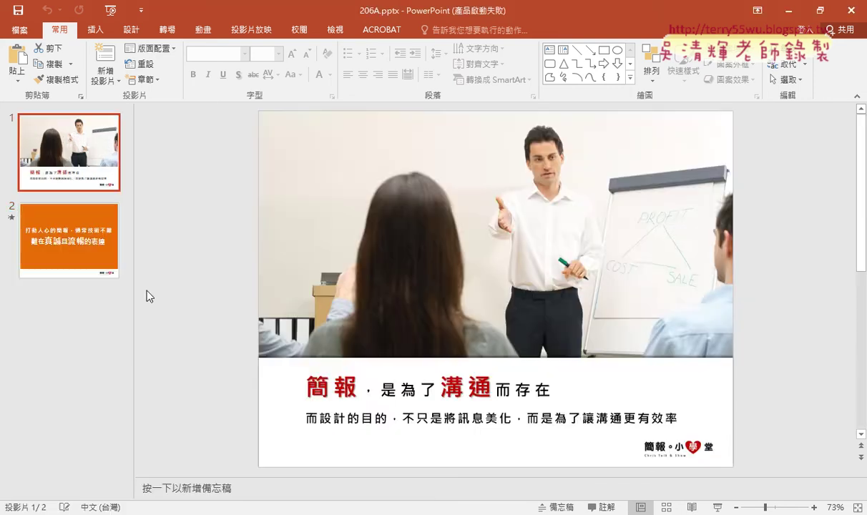
left_click(69, 253)
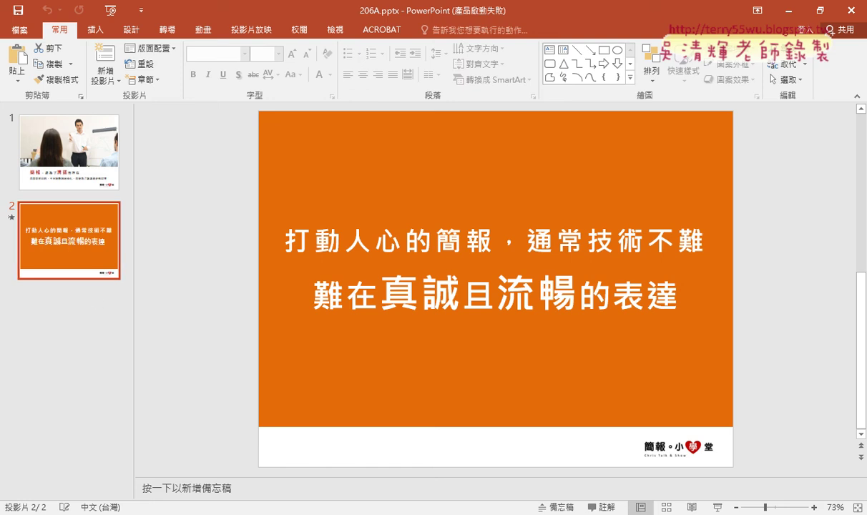
key("alt+Tab")
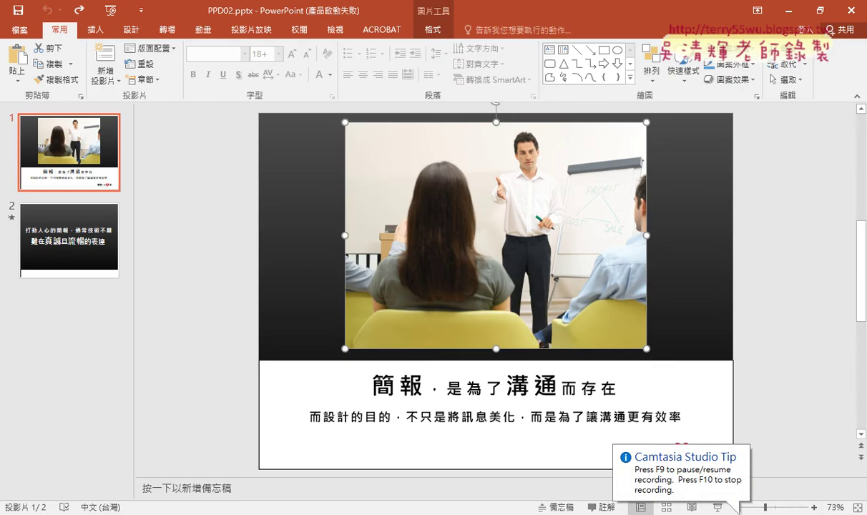
Check slide 1 requirements, then move the presenter photo to the top-left corner and stretch it over the slide.
key("alt+Tab")
scroll(279, 304, "up", 1)
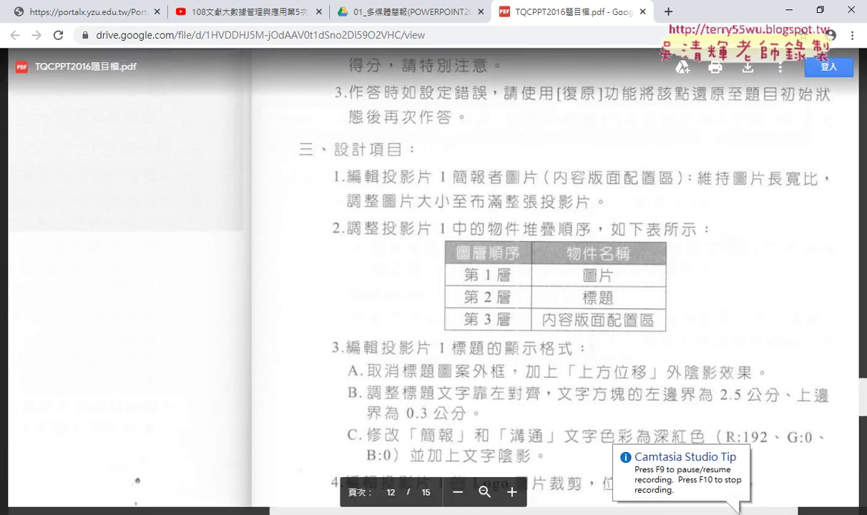
key("alt+Tab")
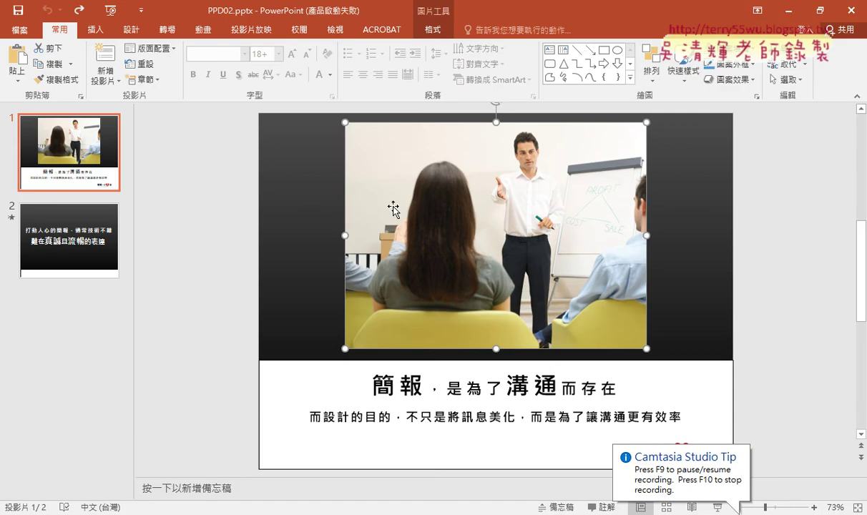
left_click_drag(393, 207, 306, 197)
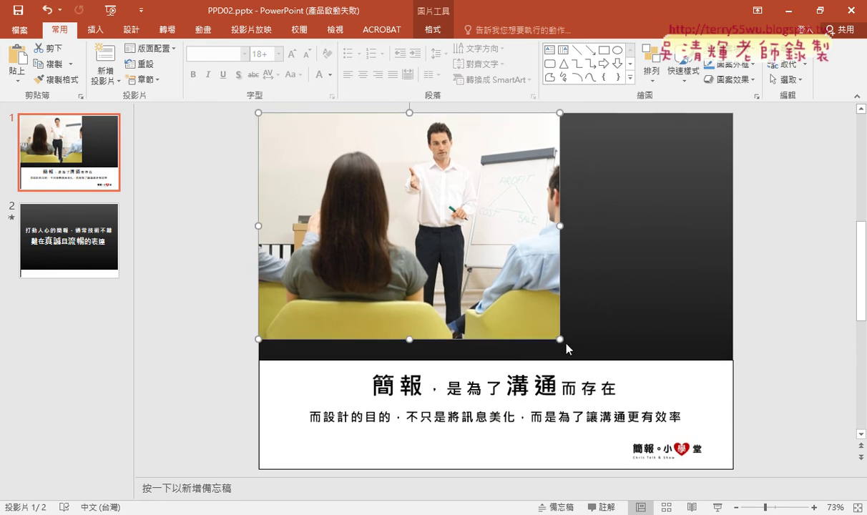
left_click_drag(560, 340, 733, 465)
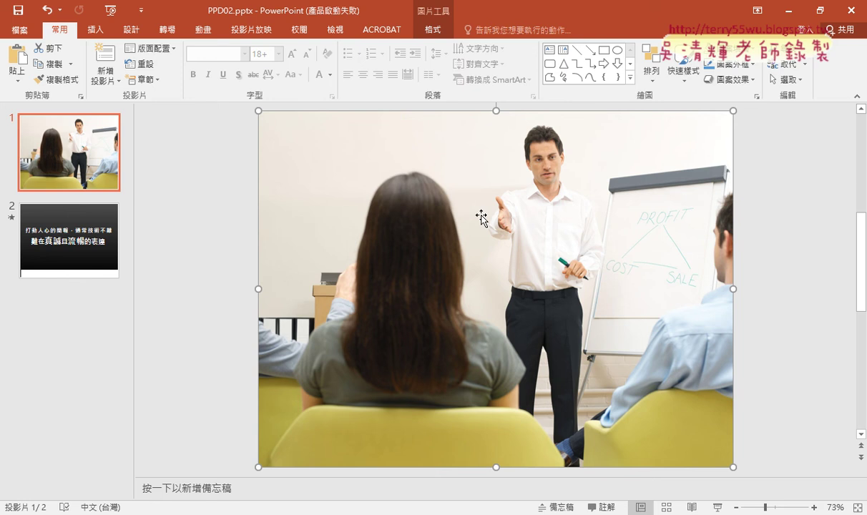
Send the presenter photo to the back with 移到最下層 so the 簡報 caption and subtitle appear.
right_click(394, 135)
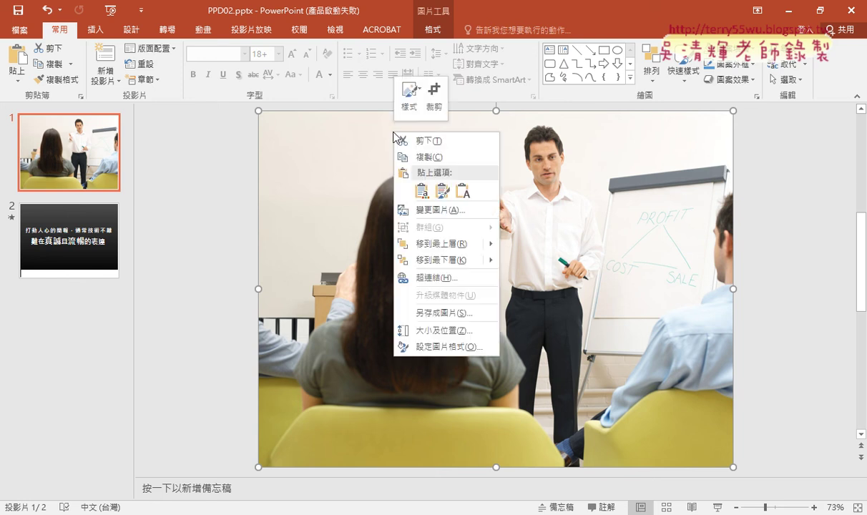
mouse_move(441, 261)
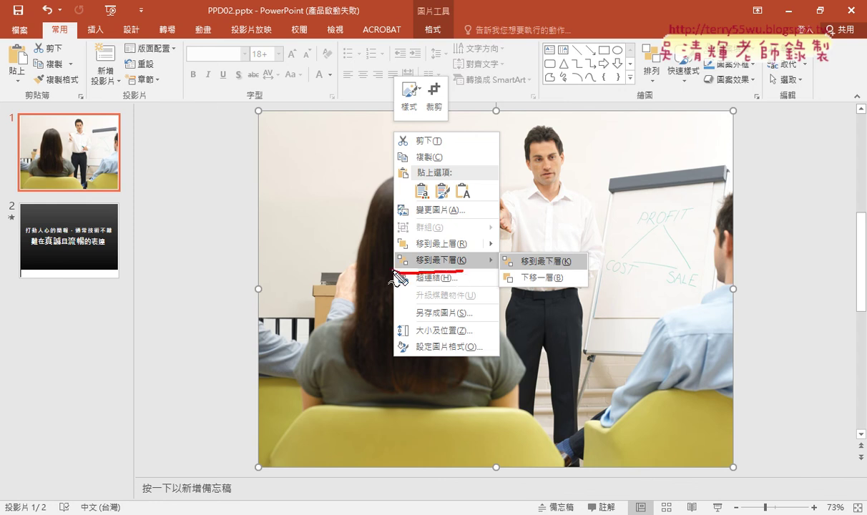
left_click_drag(466, 245, 456, 277)
left_click_drag(550, 280, 552, 282)
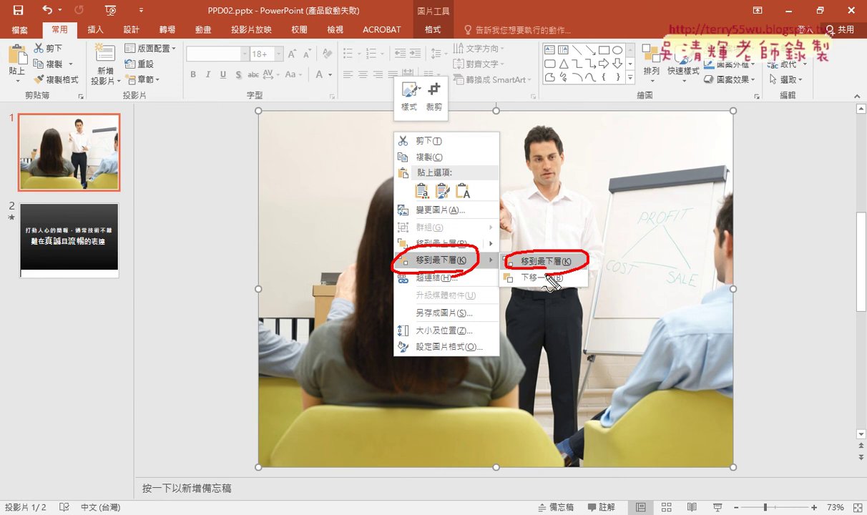
left_click(548, 278)
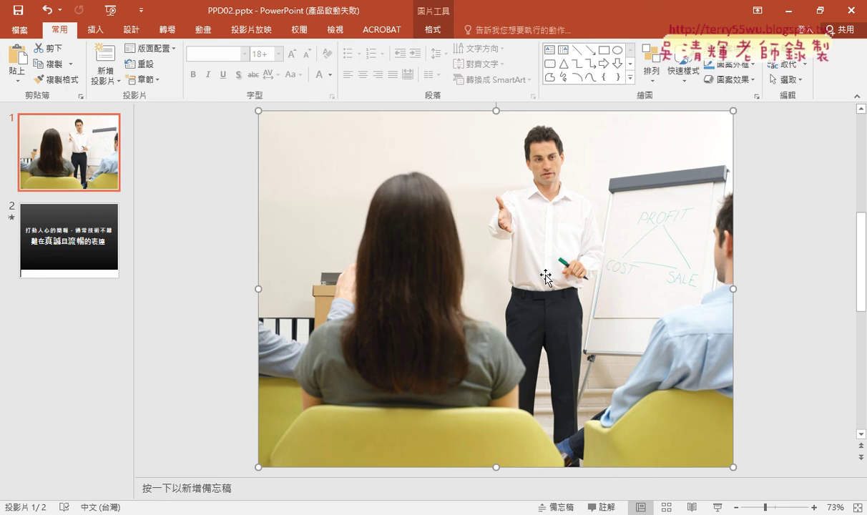
right_click(483, 195)
mouse_move(530, 325)
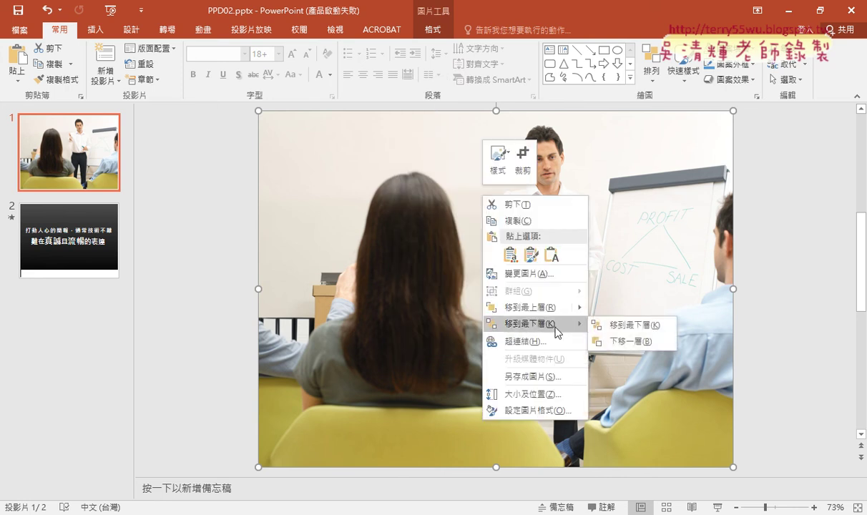
left_click(630, 326)
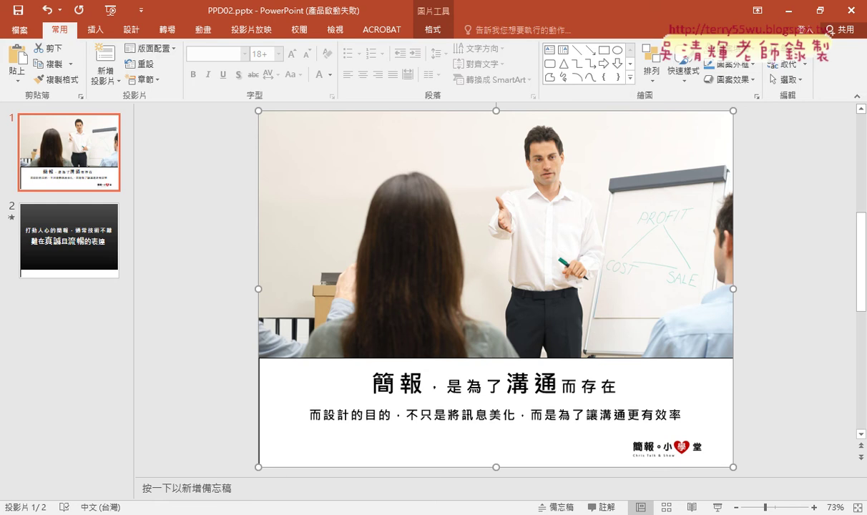
key("alt+Tab")
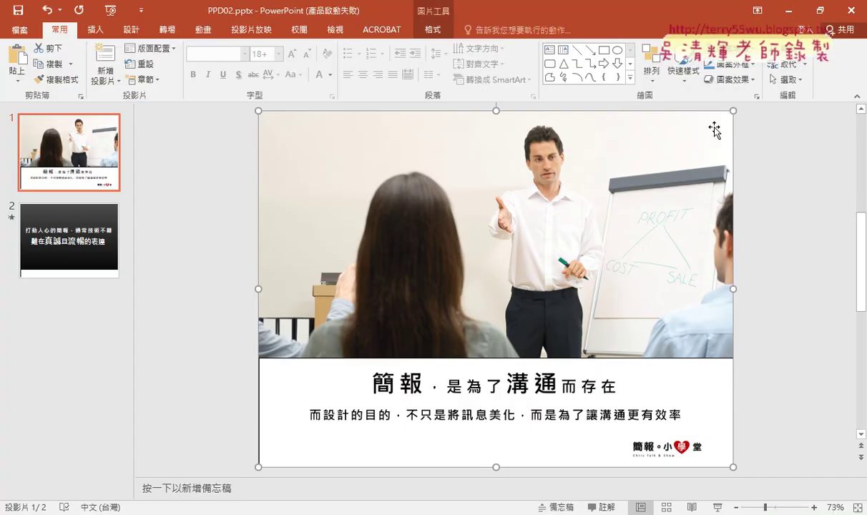
left_click(789, 10)
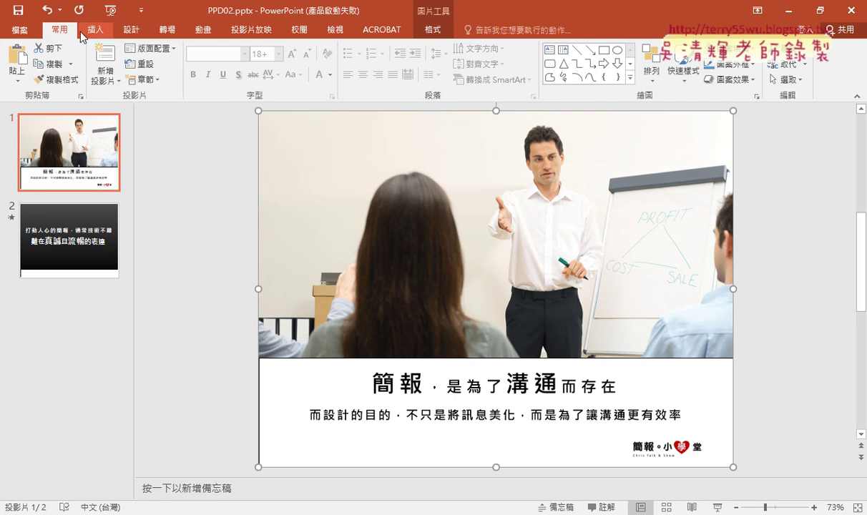
left_click(787, 79)
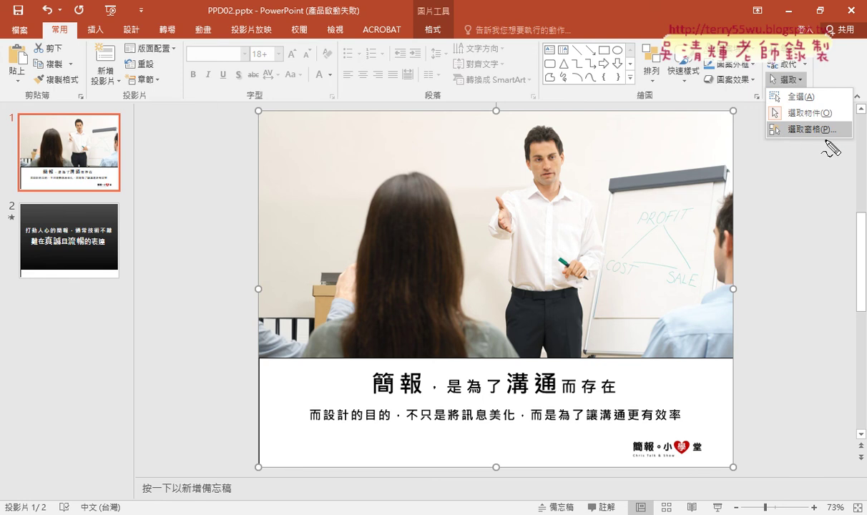
mouse_move(829, 128)
left_mouse_down()
mouse_move(837, 143)
mouse_move(791, 117)
left_mouse_up()
left_click_drag(768, 86, 769, 85)
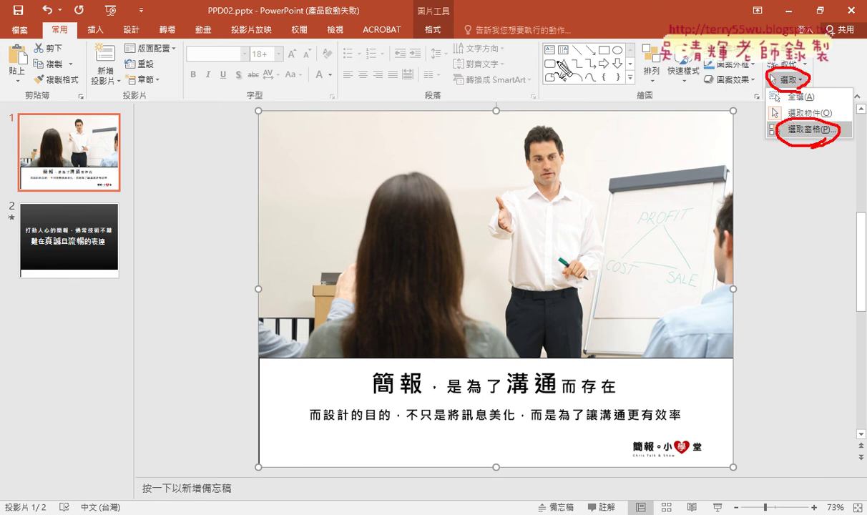
left_click_drag(47, 41, 74, 42)
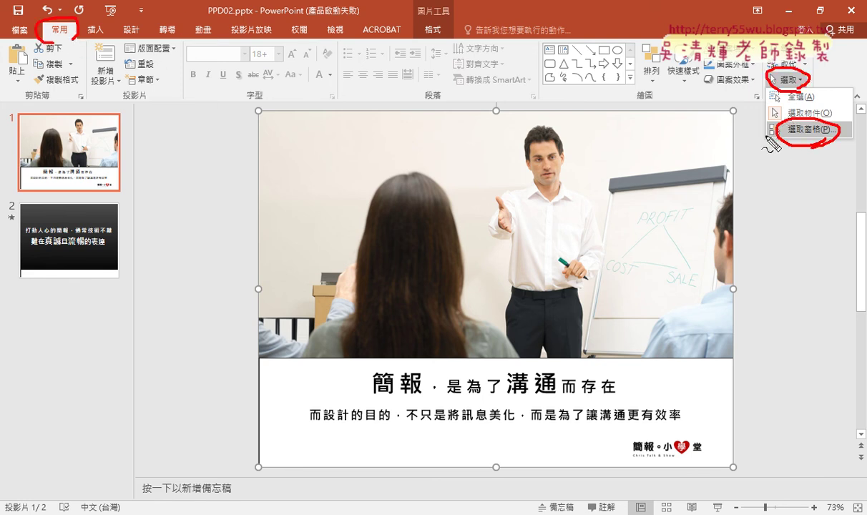
left_click_drag(778, 91, 786, 120)
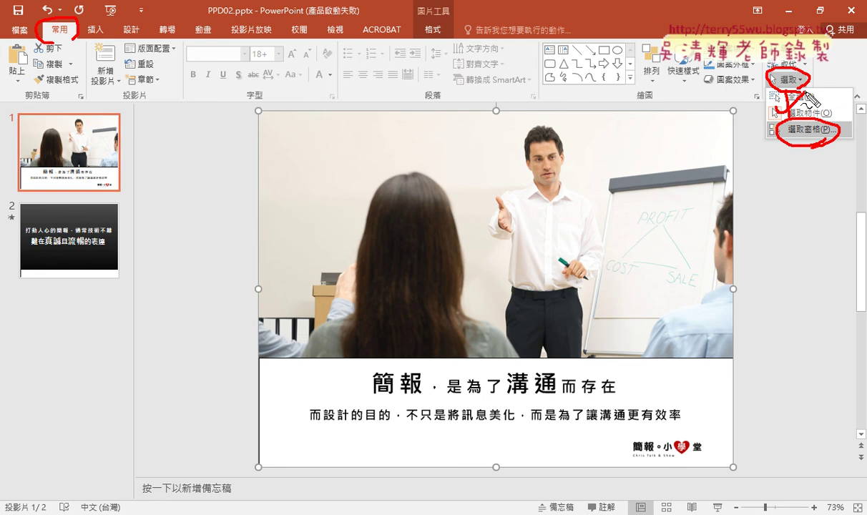
key("Escape")
left_click(787, 79)
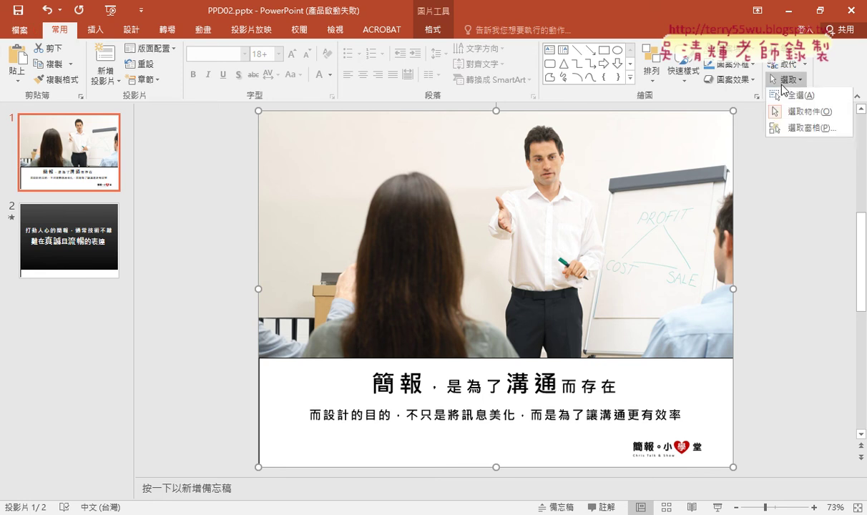
left_click(795, 129)
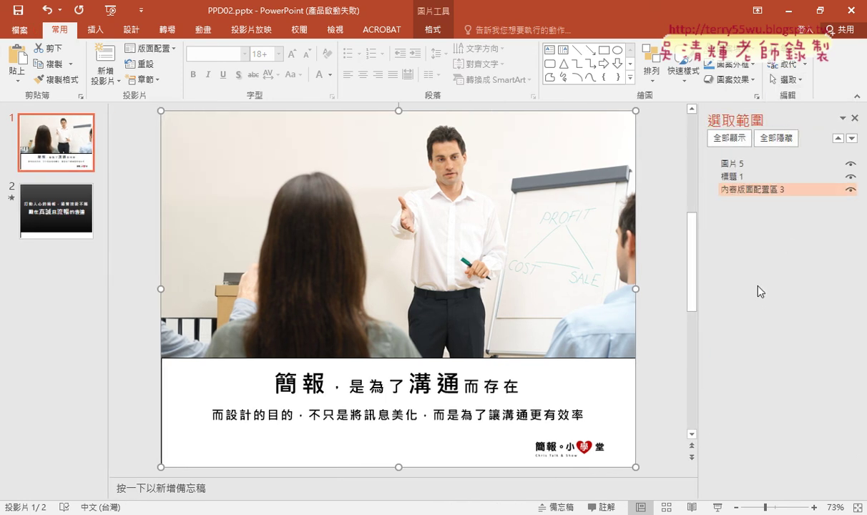
left_click(744, 164)
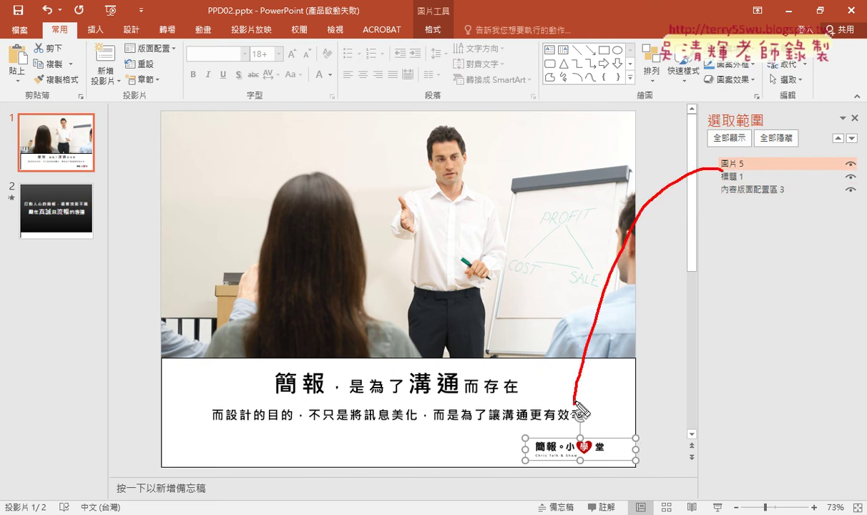
left_click_drag(728, 177, 553, 388)
left_click_drag(572, 438, 607, 435)
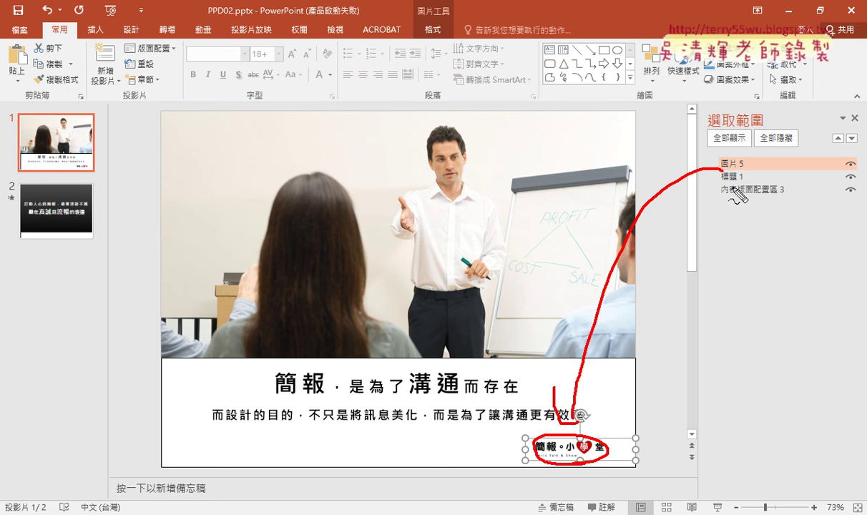
mouse_move(737, 185)
left_mouse_down()
mouse_move(642, 348)
mouse_move(643, 366)
left_mouse_up()
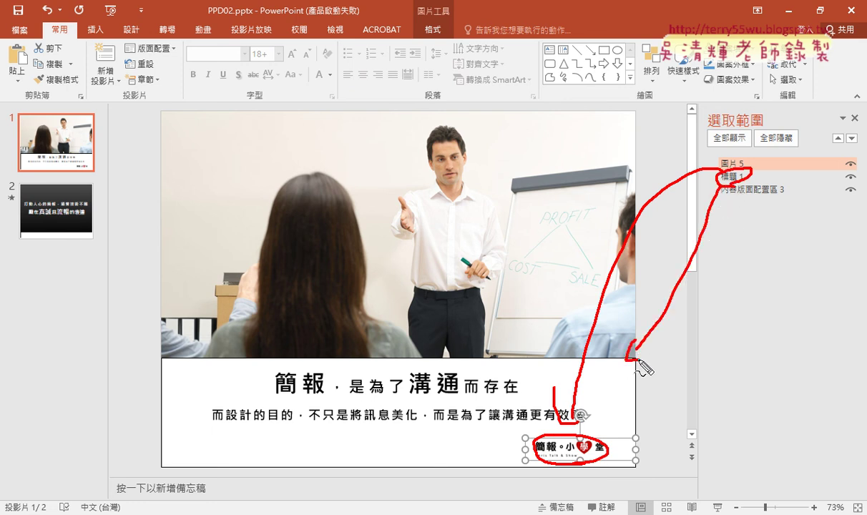
key("Escape")
left_click(759, 176, "ctrl")
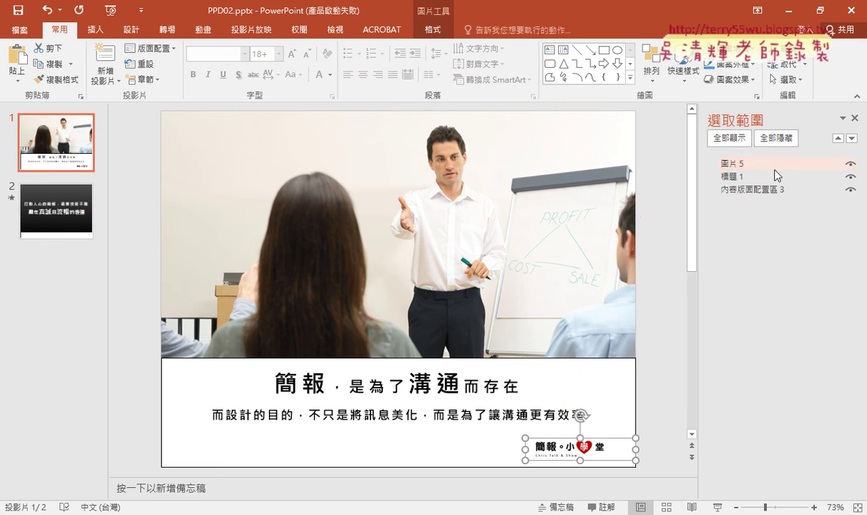
left_click(755, 176)
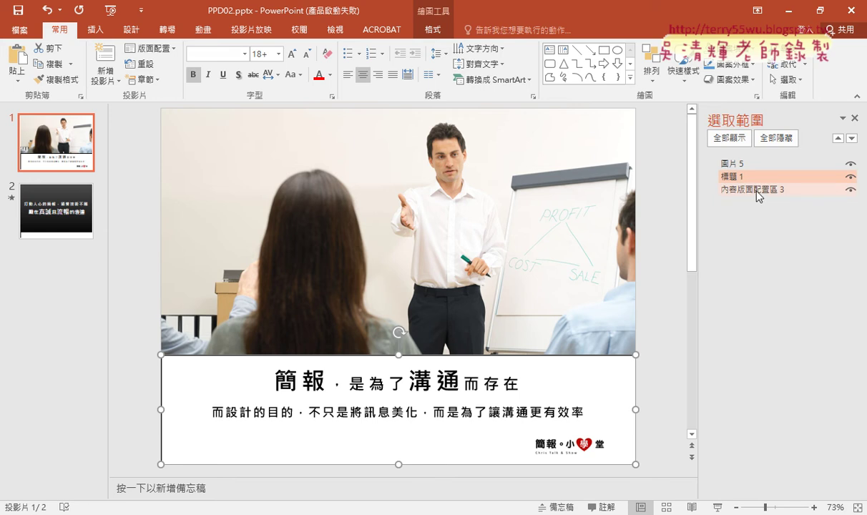
left_click(759, 190)
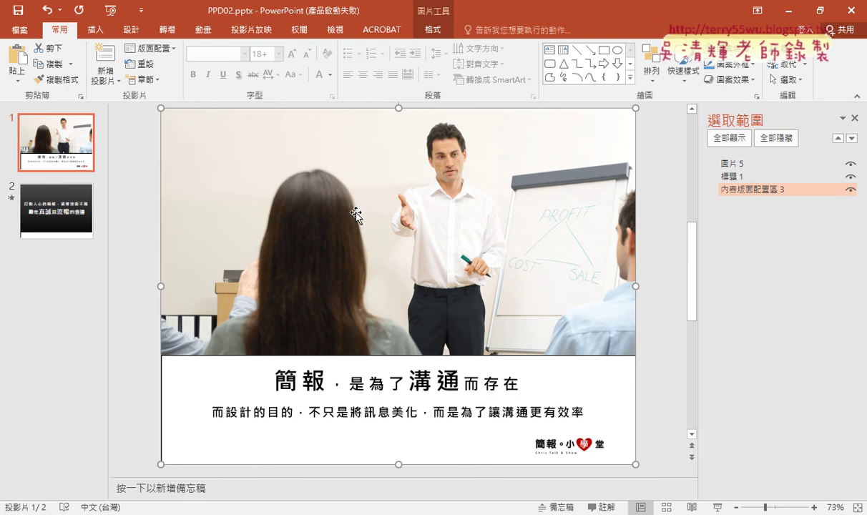
left_click(851, 190)
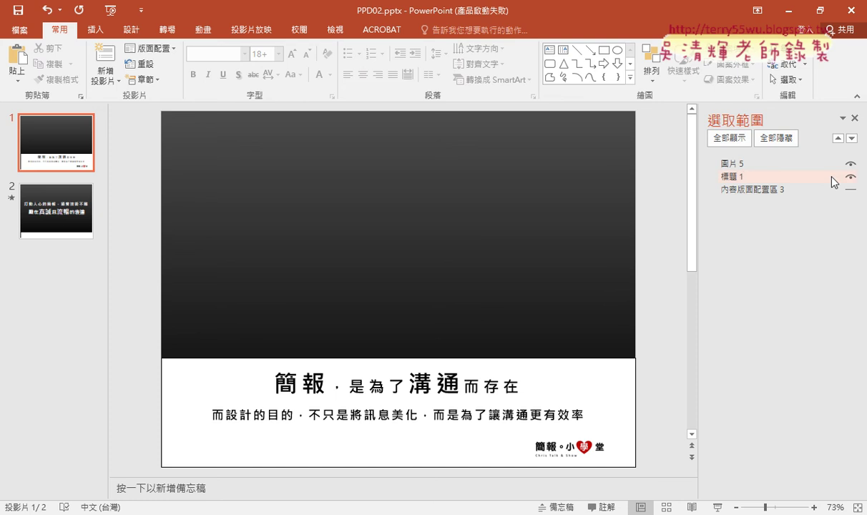
left_click(851, 177)
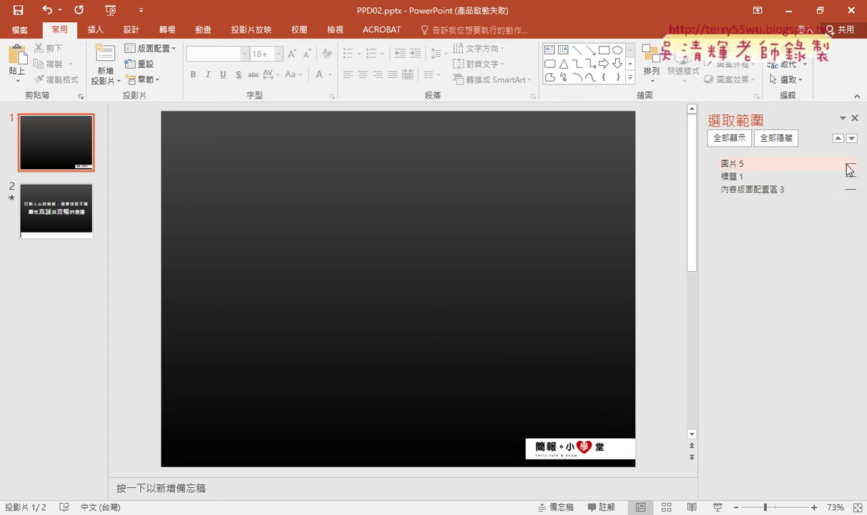
left_click(851, 164)
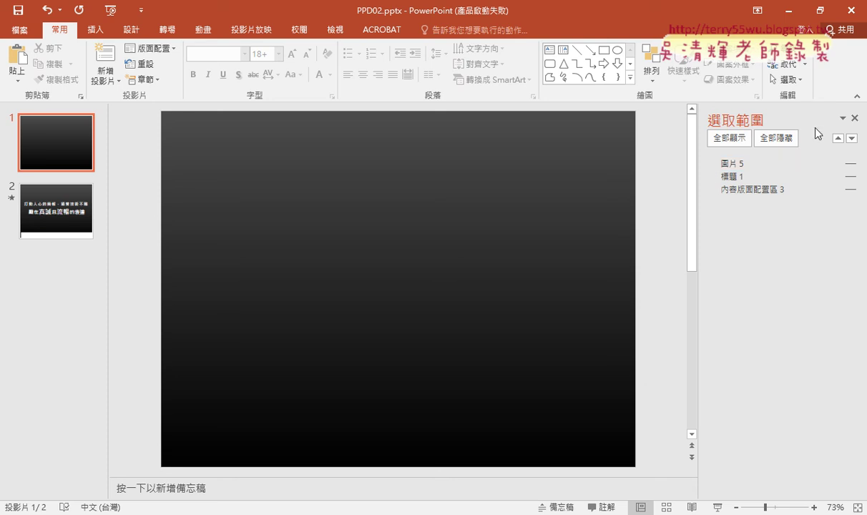
left_click(851, 164)
left_click(851, 177)
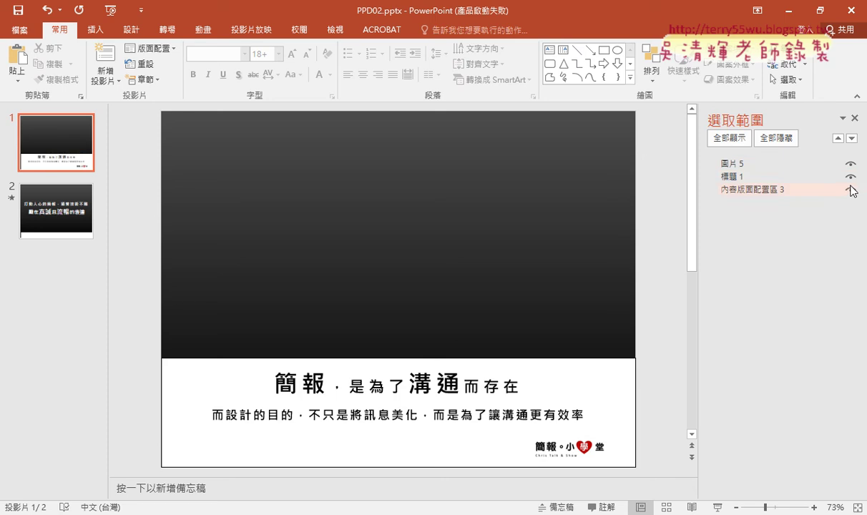
left_click(851, 189)
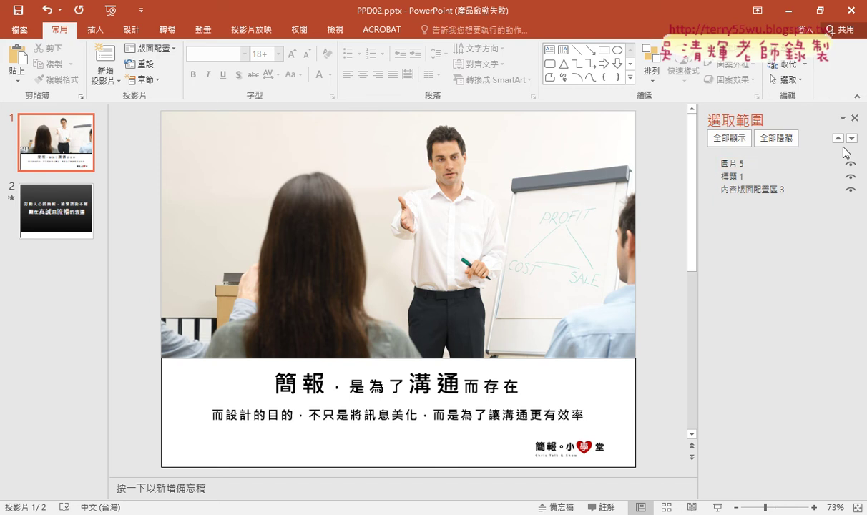
left_click(854, 119)
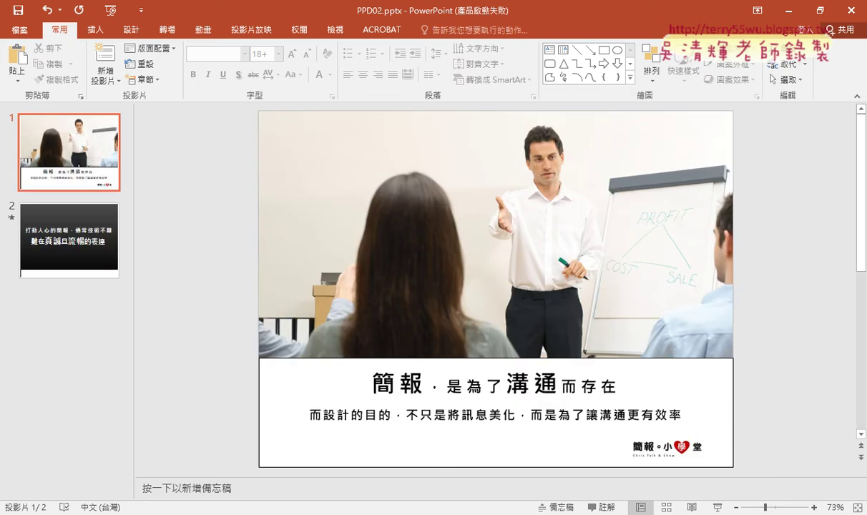
Reread the task sheet in the exam PDF, then select the slide 1 title box in PPD02.pptx.
key("alt+Tab")
scroll(358, 307, "down", 2)
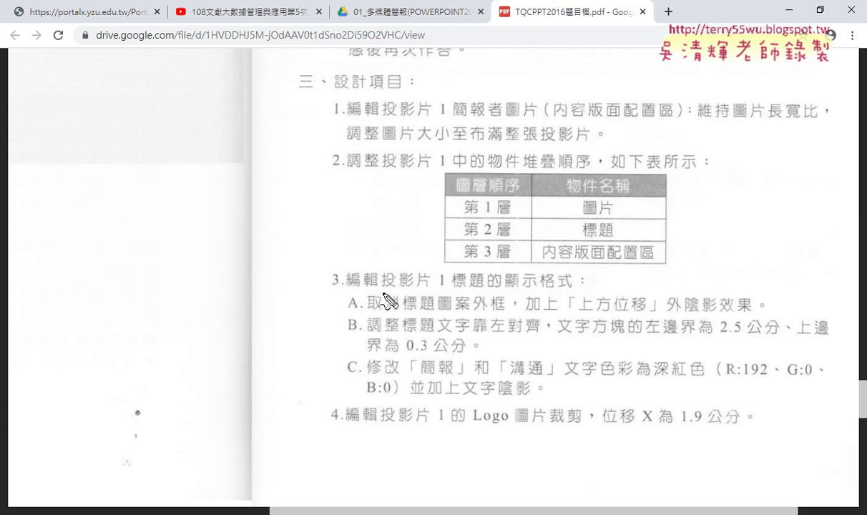
left_click_drag(380, 292, 573, 291)
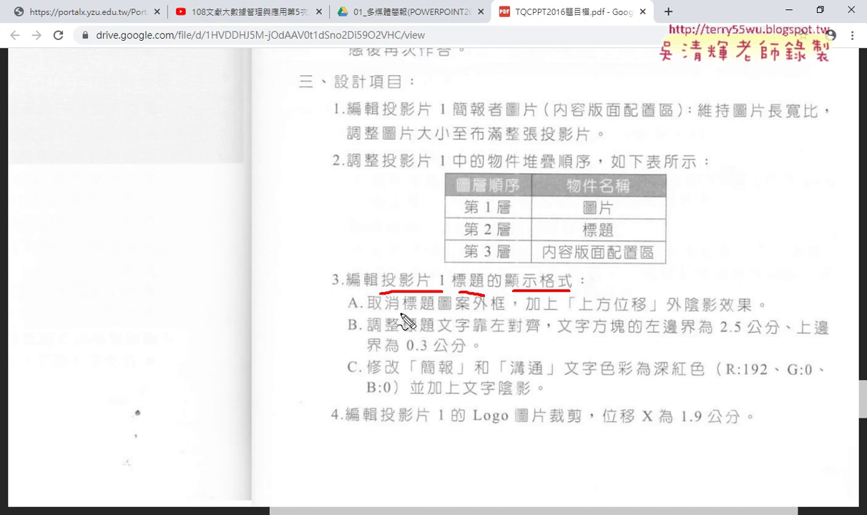
left_click_drag(399, 312, 512, 316)
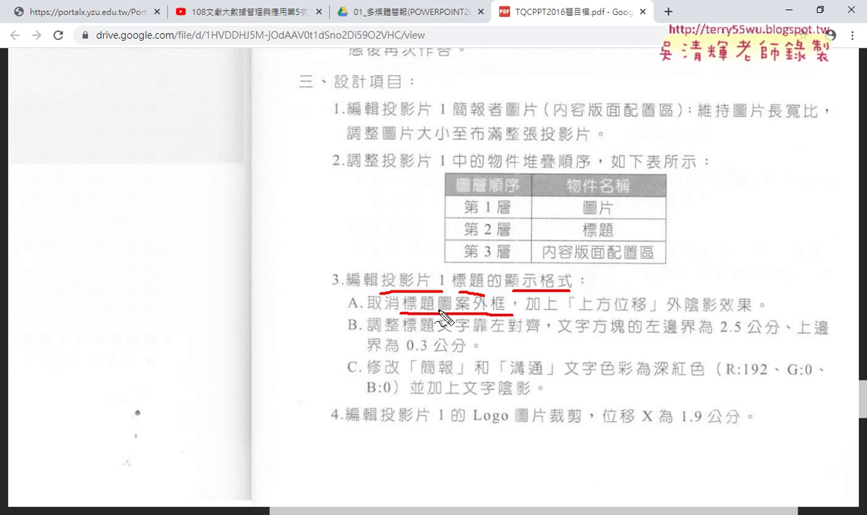
left_click_drag(578, 312, 771, 312)
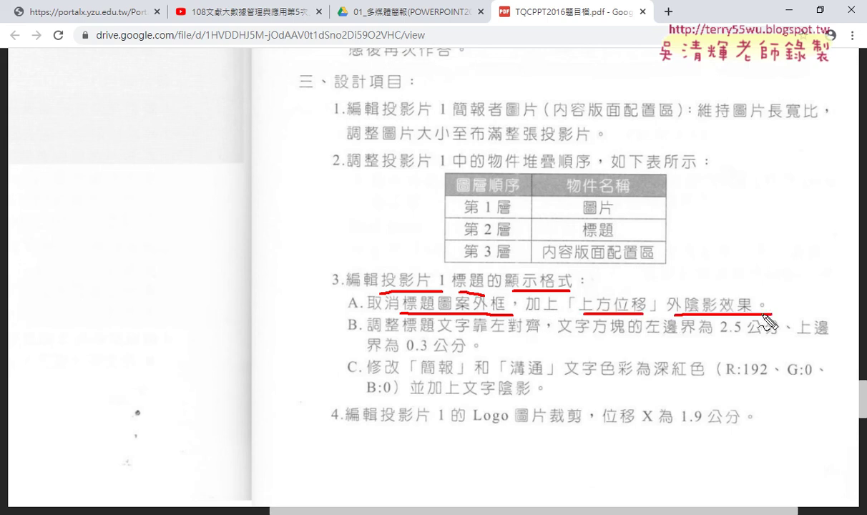
mouse_move(686, 308)
left_mouse_down()
mouse_move(713, 306)
mouse_move(705, 315)
left_mouse_up()
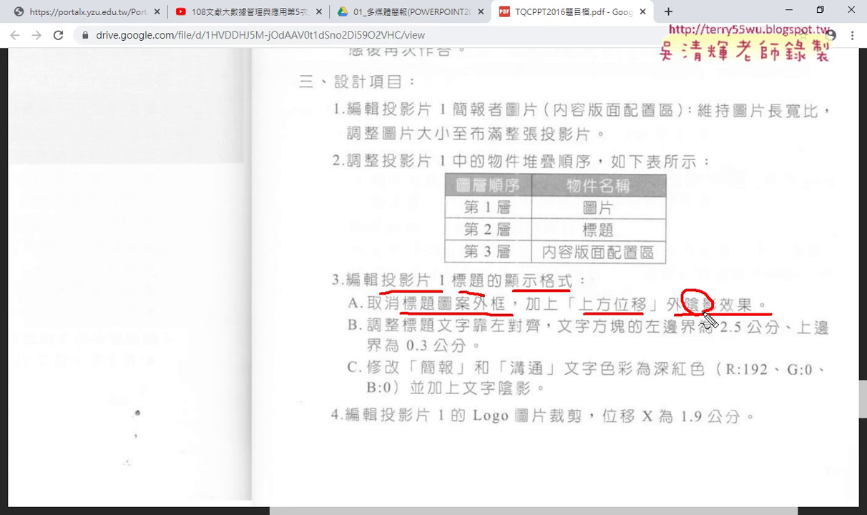
key("Escape")
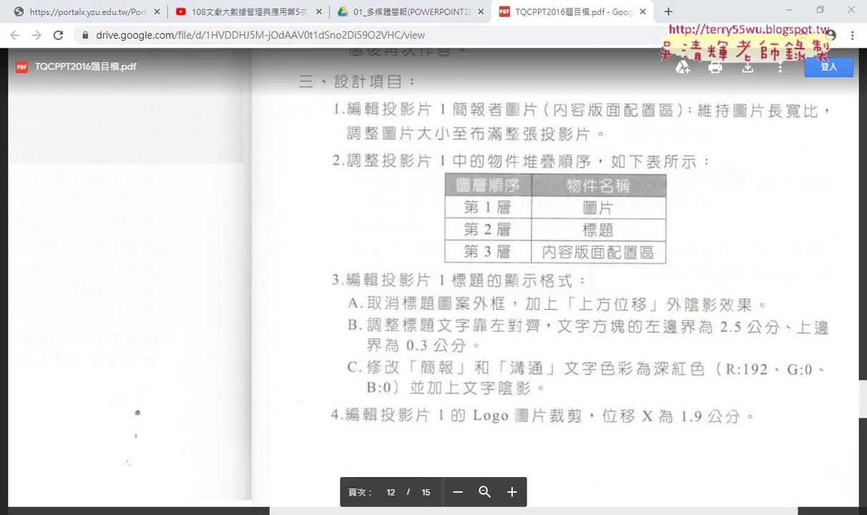
key("alt+Tab")
left_click(264, 387)
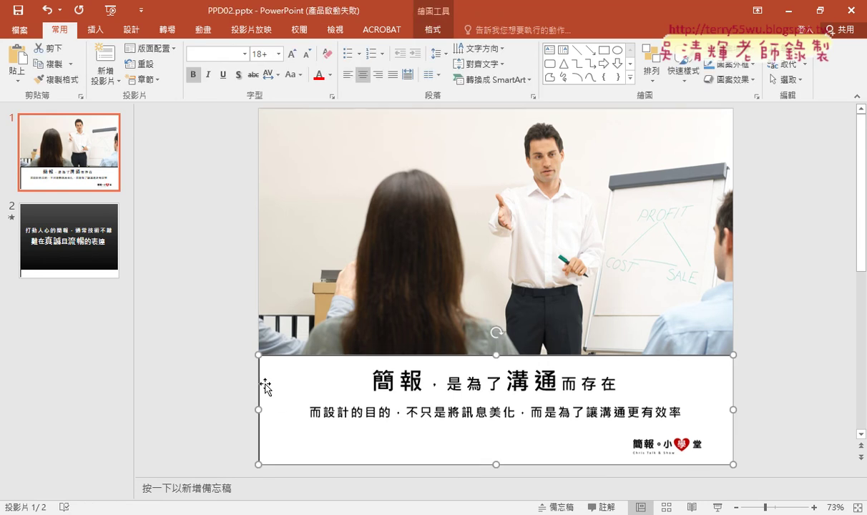
Select the bottom title text box and bring up its Shape Outline colour choices.
left_click(185, 388)
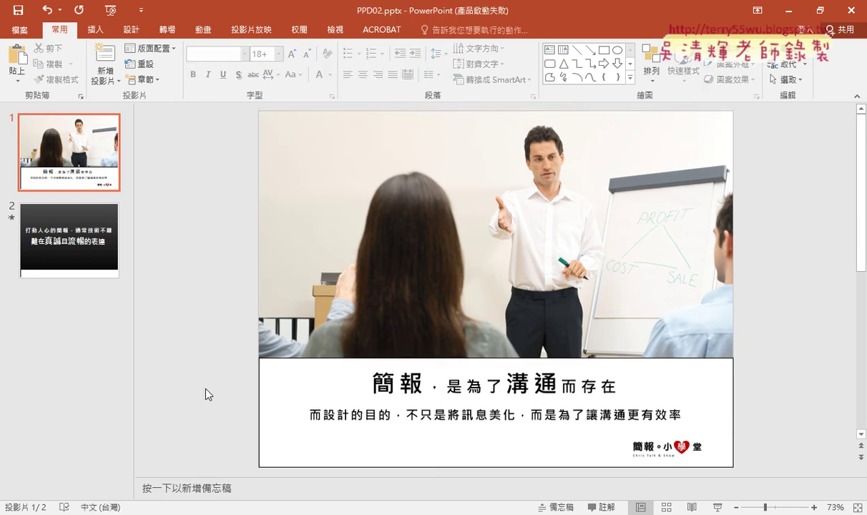
left_click(259, 393)
left_click_drag(258, 393, 259, 392)
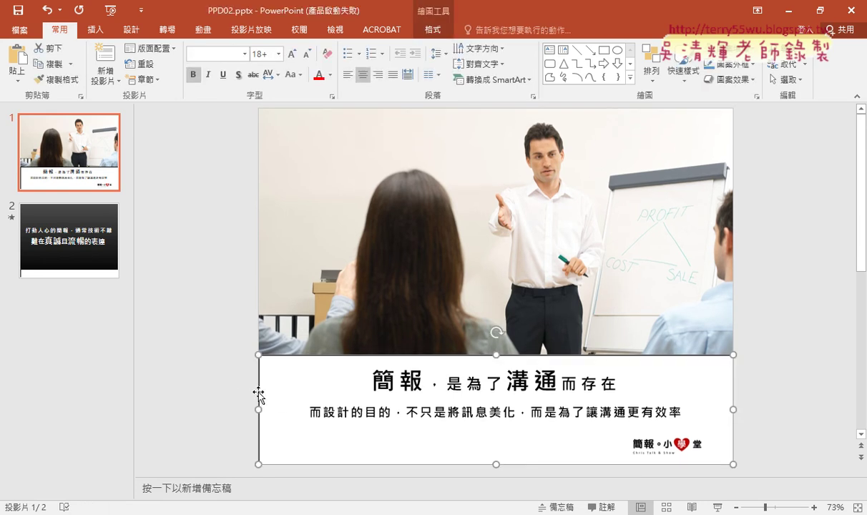
left_click(432, 32)
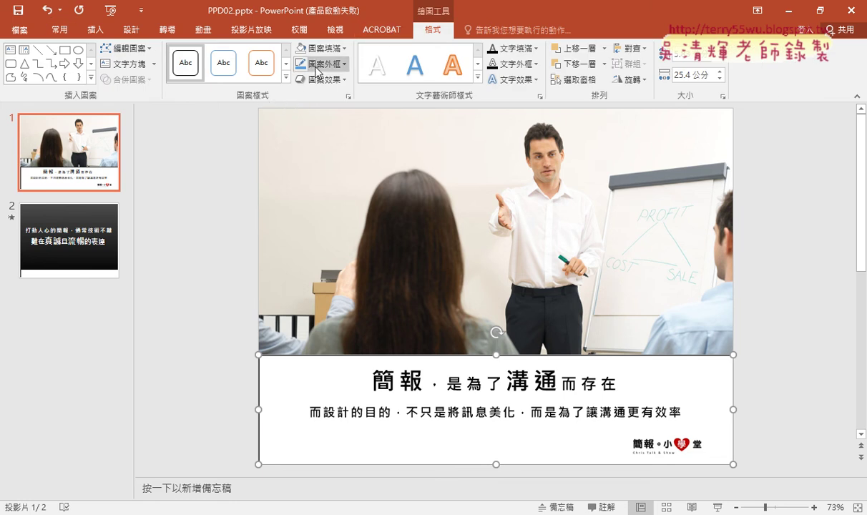
left_click(340, 67)
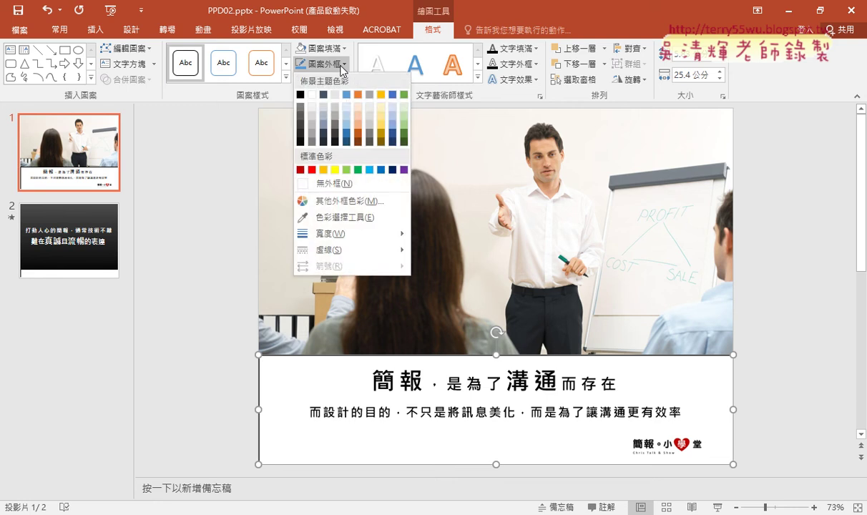
left_click(341, 67)
After checking the task sheet, set the title box outline to No Outline (無外框).
key("alt+Tab")
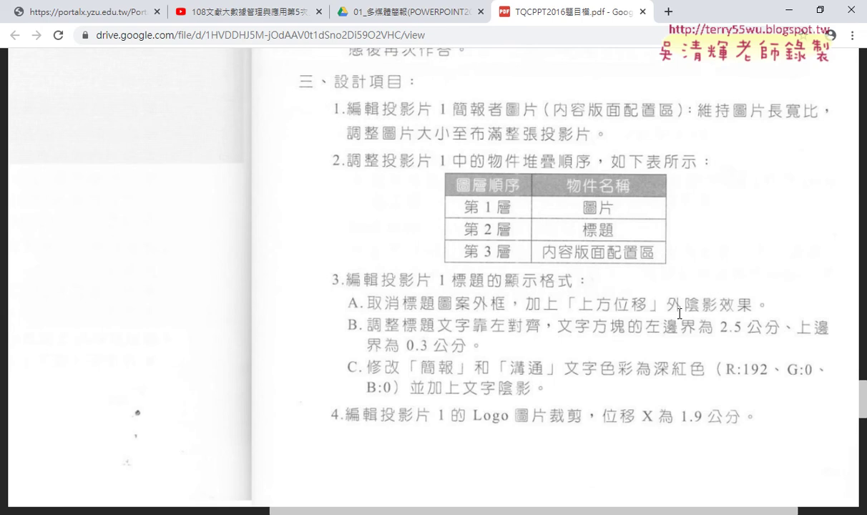
key("alt+Tab")
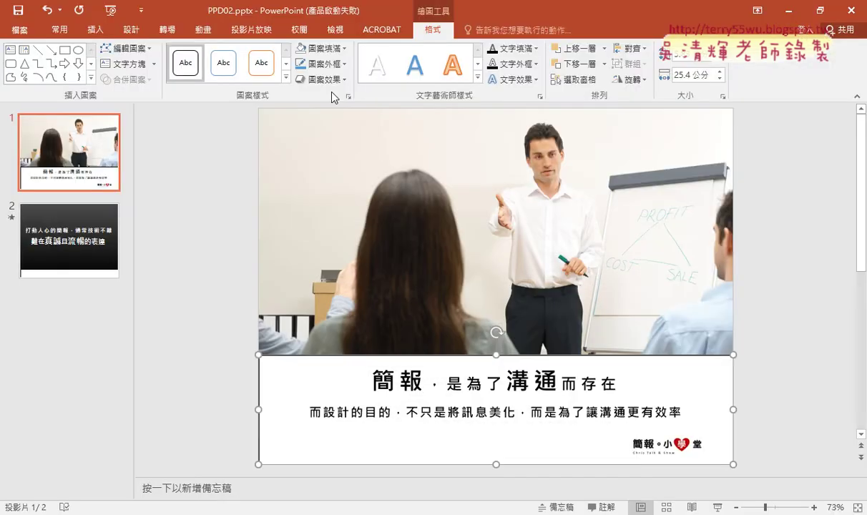
left_click(328, 65)
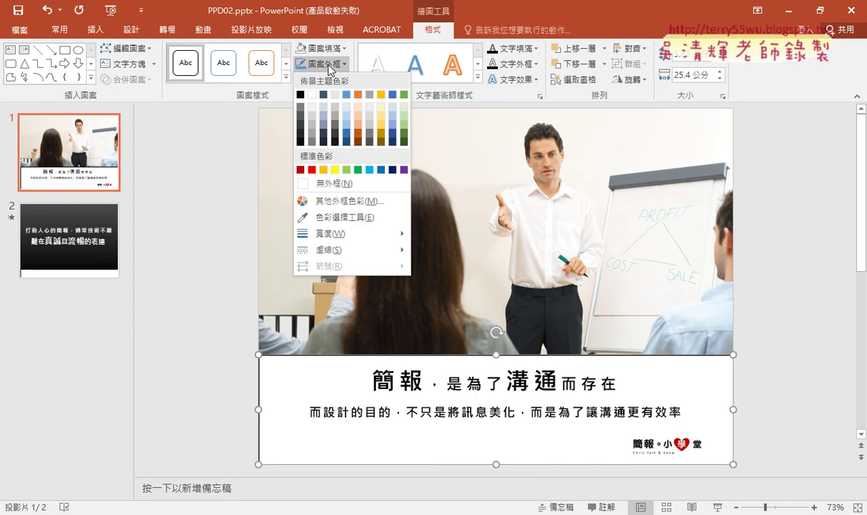
left_click(342, 188)
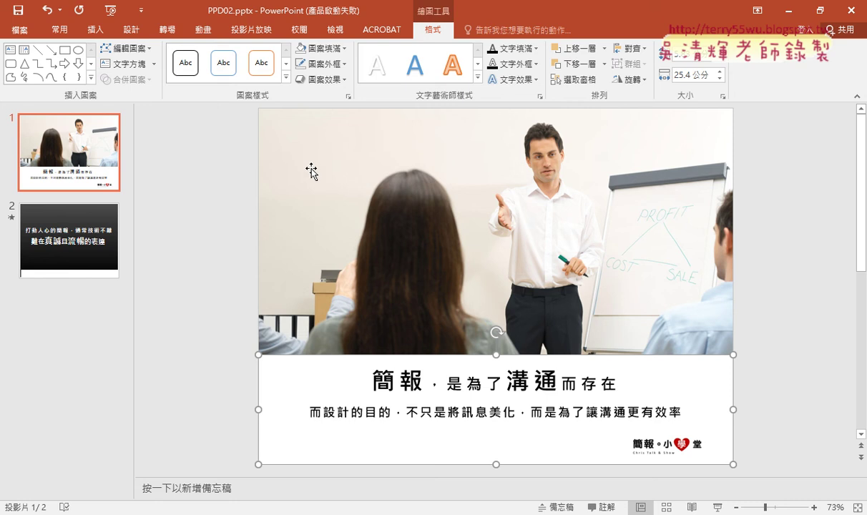
left_click(287, 79)
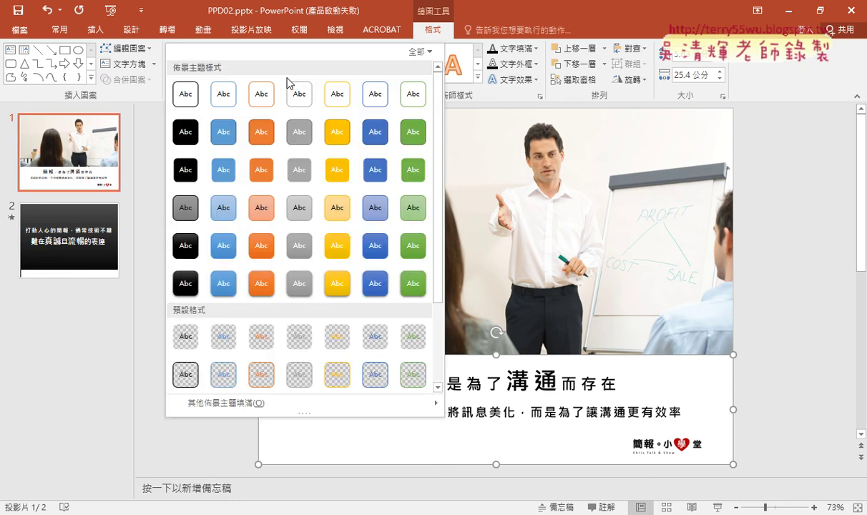
left_click(141, 189)
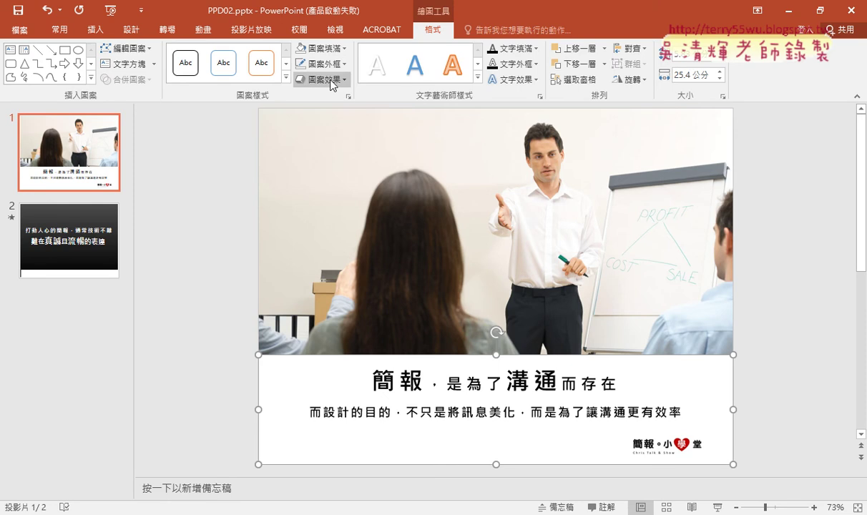
Give the title box the 上方位移 (Offset: Top) outer shadow and confirm it has no outline.
left_click(331, 80)
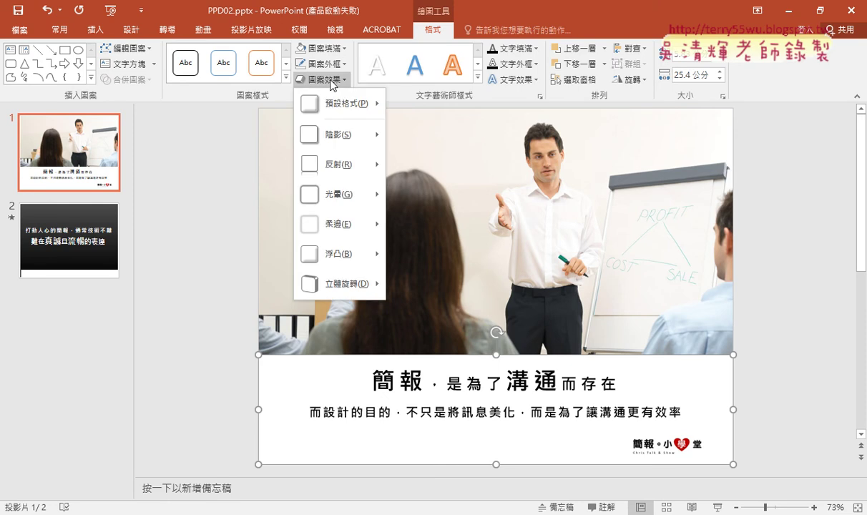
mouse_move(339, 135)
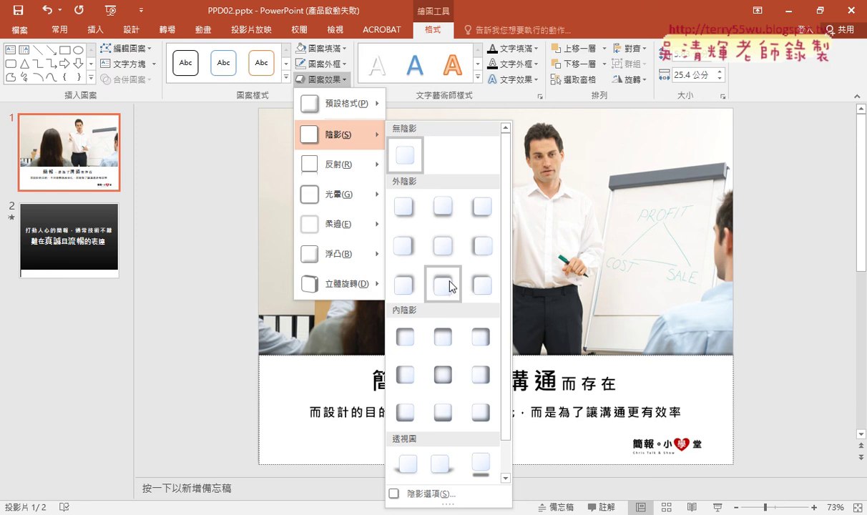
left_click_drag(356, 152, 338, 152)
left_click_drag(456, 315, 449, 266)
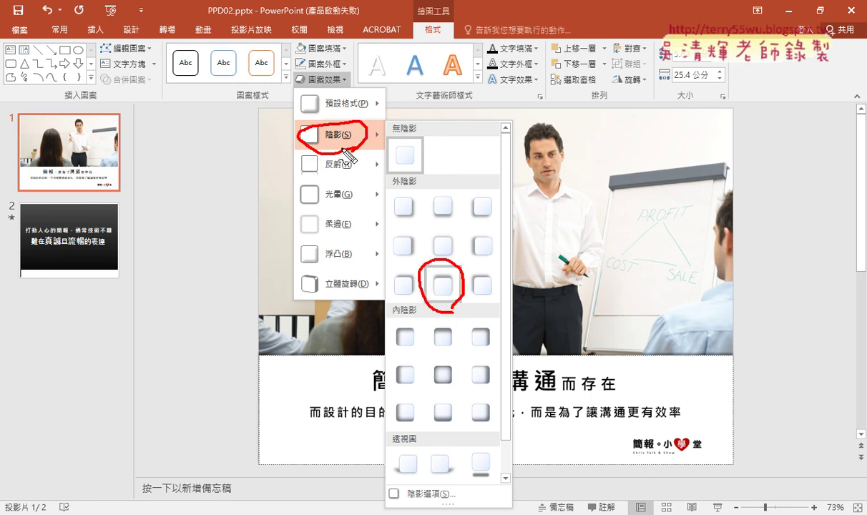
left_click_drag(355, 153, 420, 270)
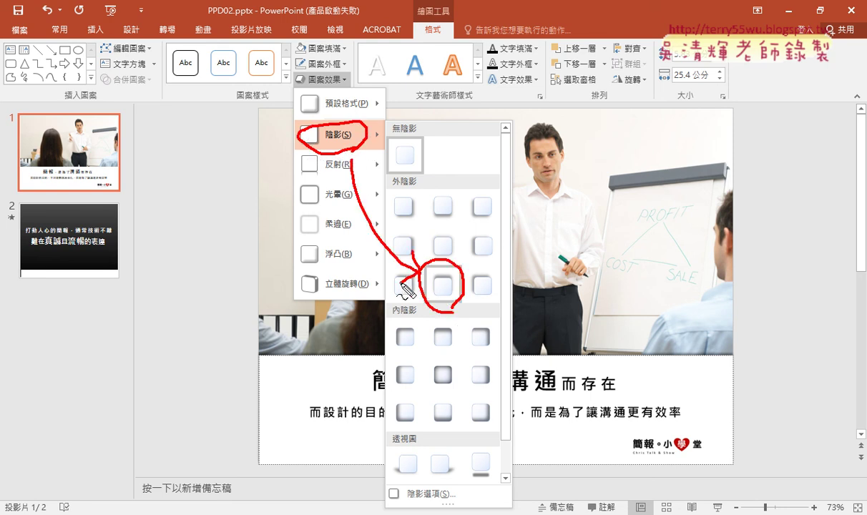
key("Escape")
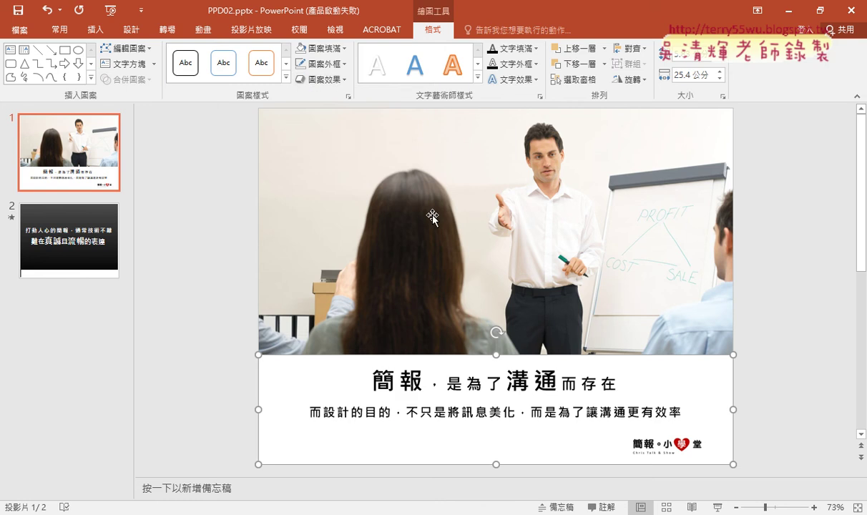
left_click(321, 79)
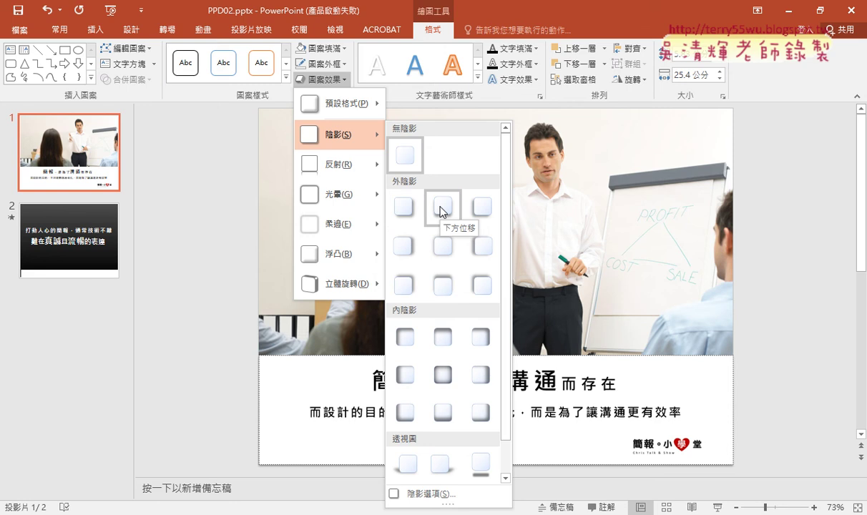
left_click(439, 288)
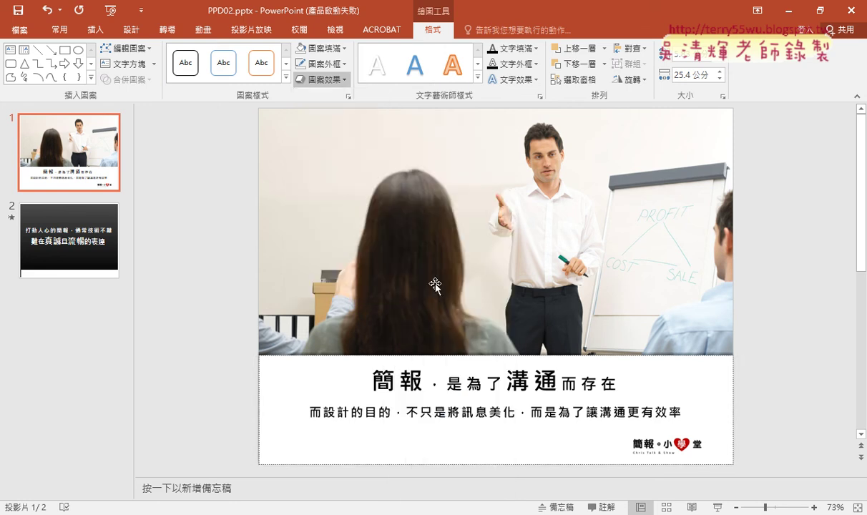
left_click(324, 64)
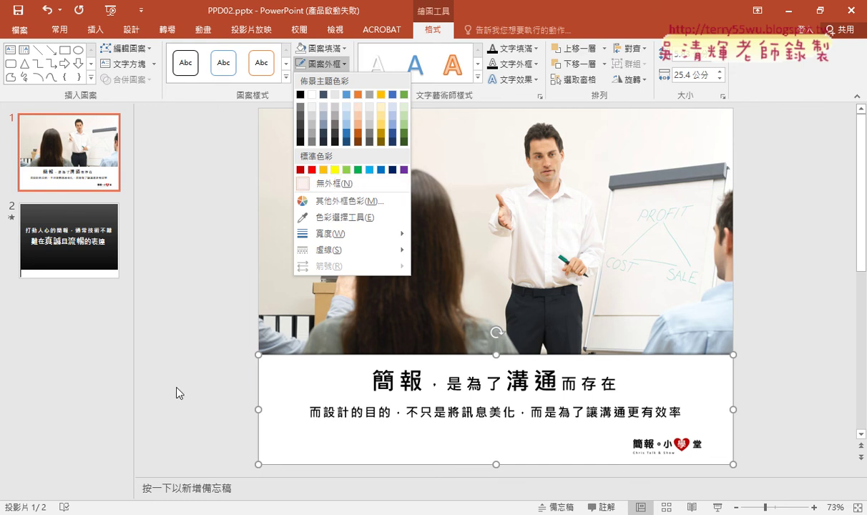
key("alt+Tab")
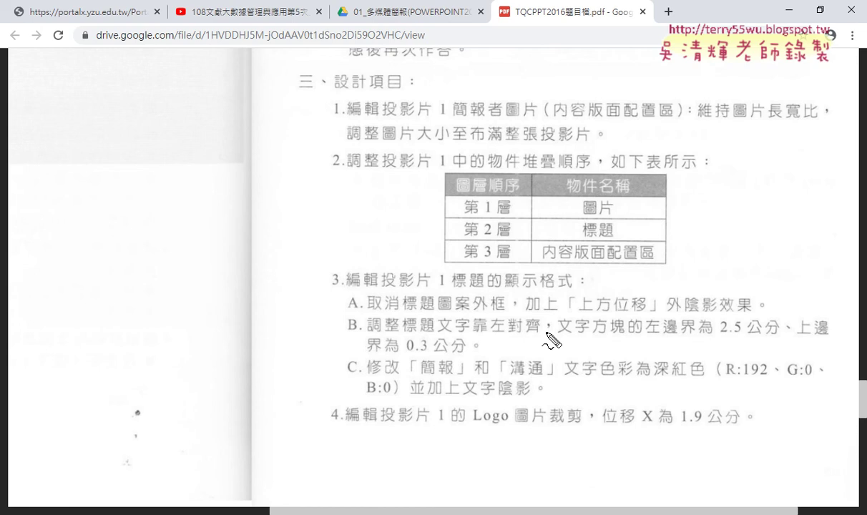
Mark the 靠左對齊 alignment and 文字方塊 wording of item 3B in the task sheet.
left_click_drag(474, 335, 531, 336)
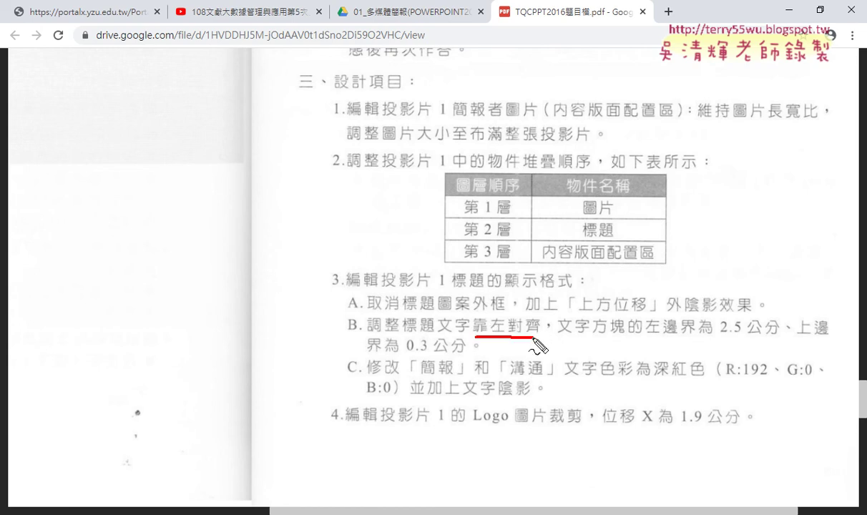
left_click_drag(437, 333, 456, 335)
left_click_drag(424, 289, 425, 315)
left_click_drag(436, 312, 445, 317)
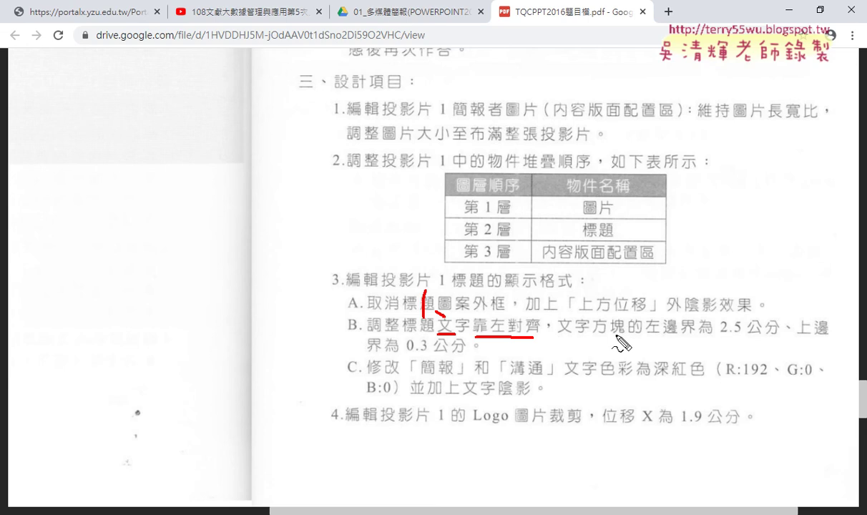
left_click_drag(564, 335, 623, 334)
left_click_drag(562, 341, 624, 341)
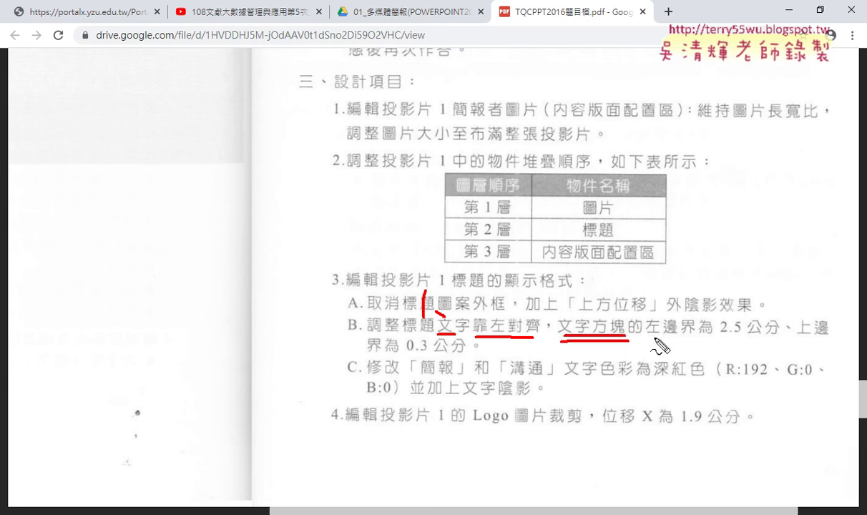
left_click_drag(560, 169, 567, 240)
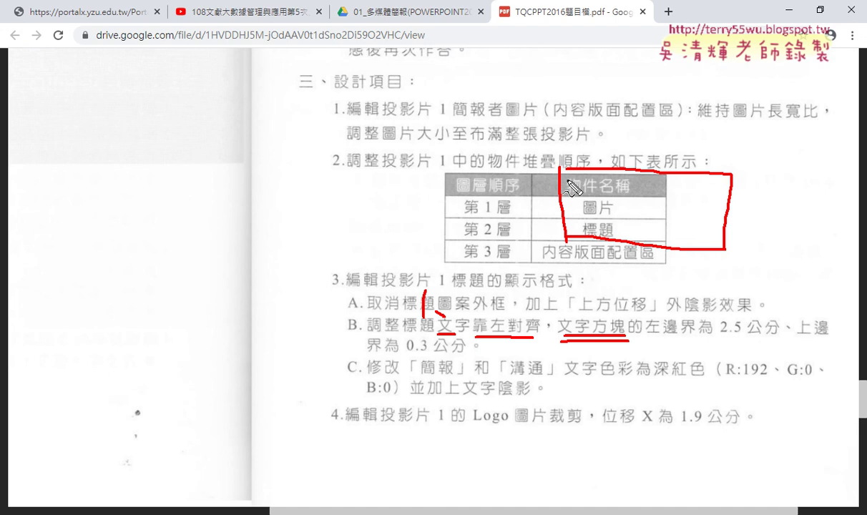
Mark the 2.5 公分 left and 0.3 公分 top margin requirements, then clear the marks.
left_click_drag(714, 332, 767, 336)
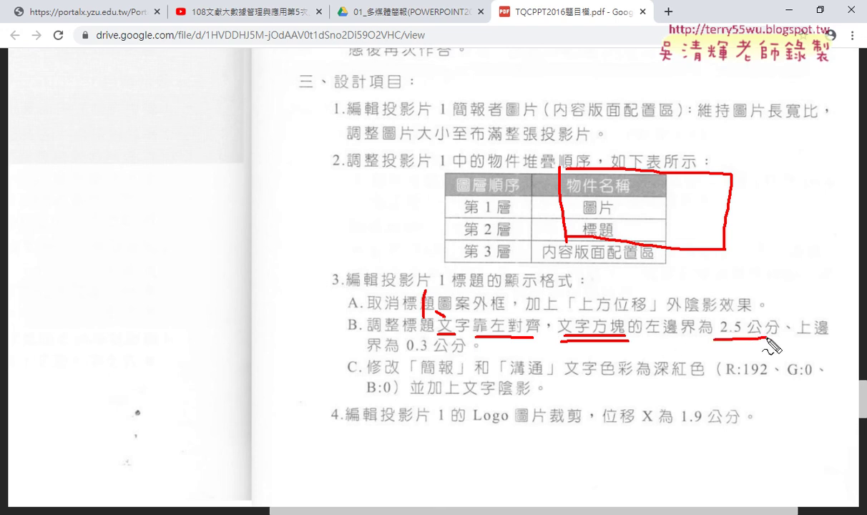
mouse_move(577, 183)
left_mouse_down()
mouse_move(568, 184)
mouse_move(571, 192)
left_mouse_up()
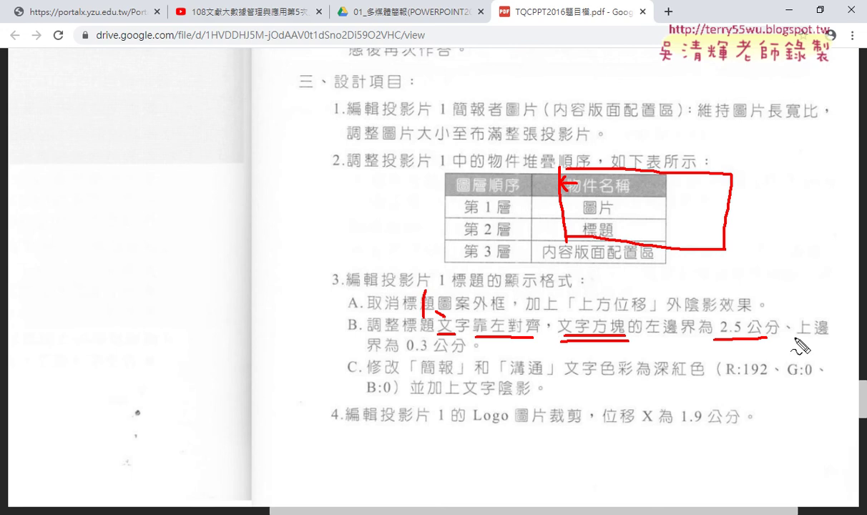
left_click_drag(775, 335, 827, 331)
left_click_drag(617, 184, 612, 179)
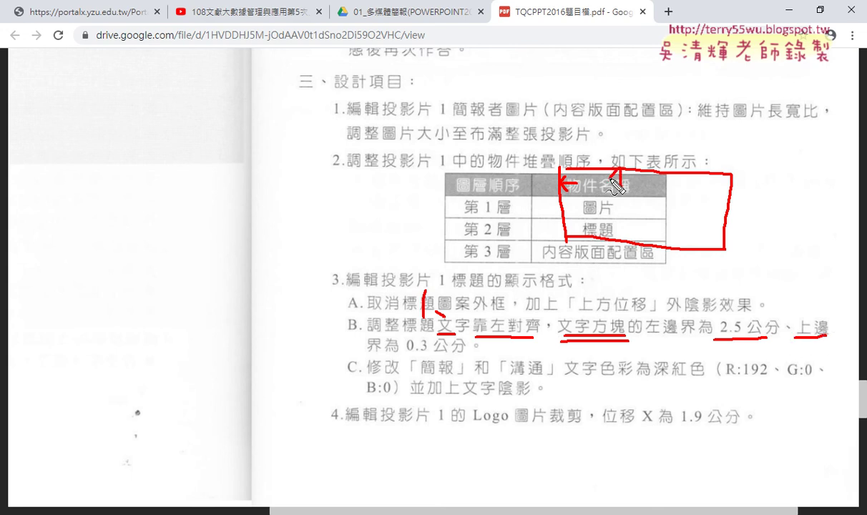
left_click_drag(405, 350, 463, 352)
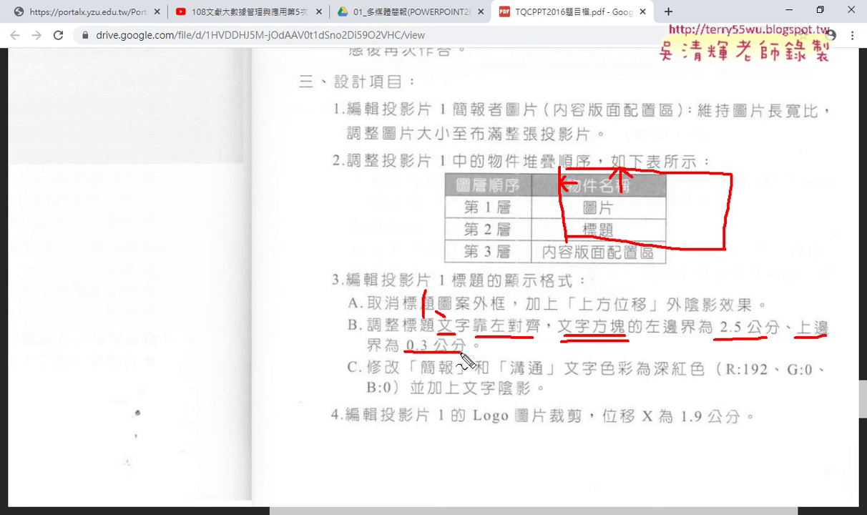
key("Escape")
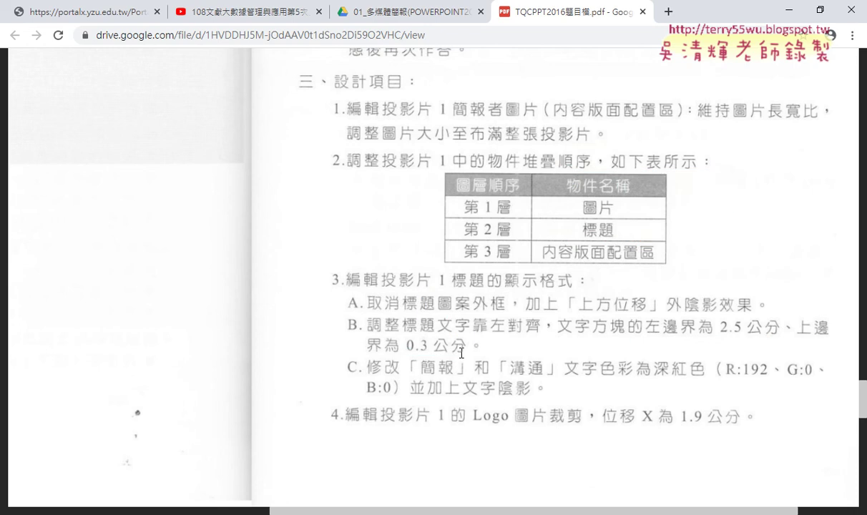
key("alt+Tab")
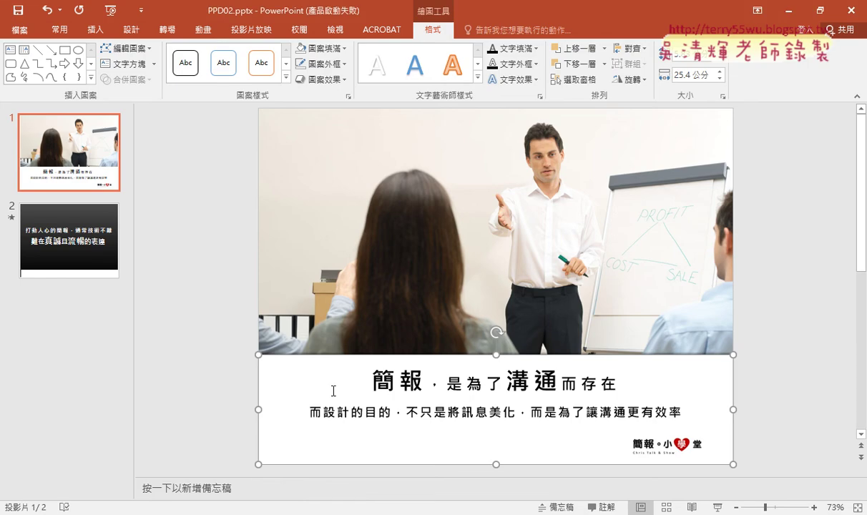
Select the whole title text box and left-align its text from the Home ribbon.
left_click(353, 369)
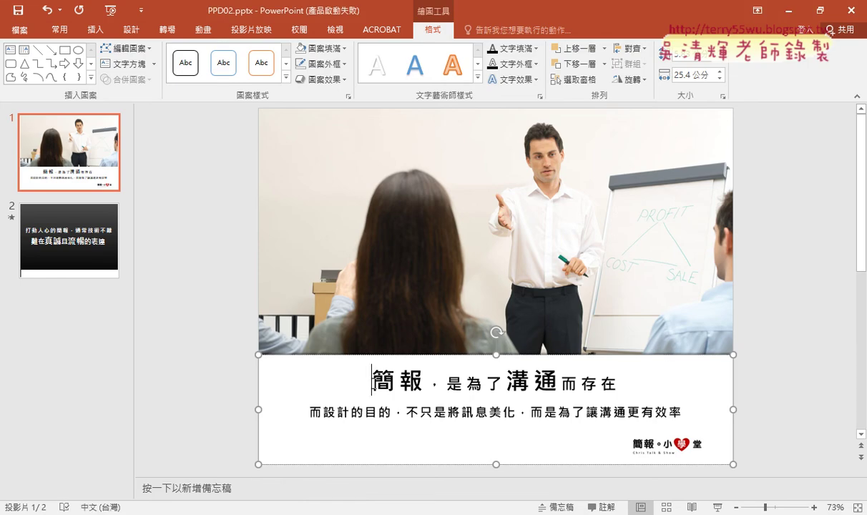
left_click(259, 371)
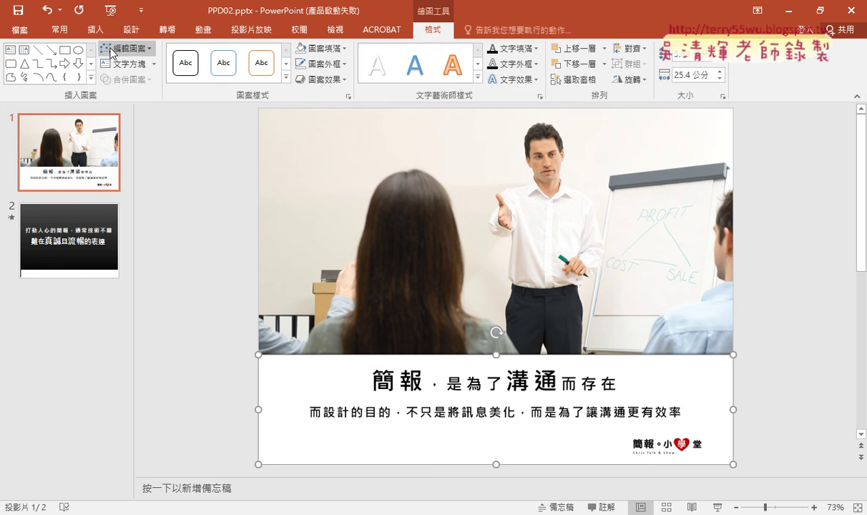
left_click(61, 30)
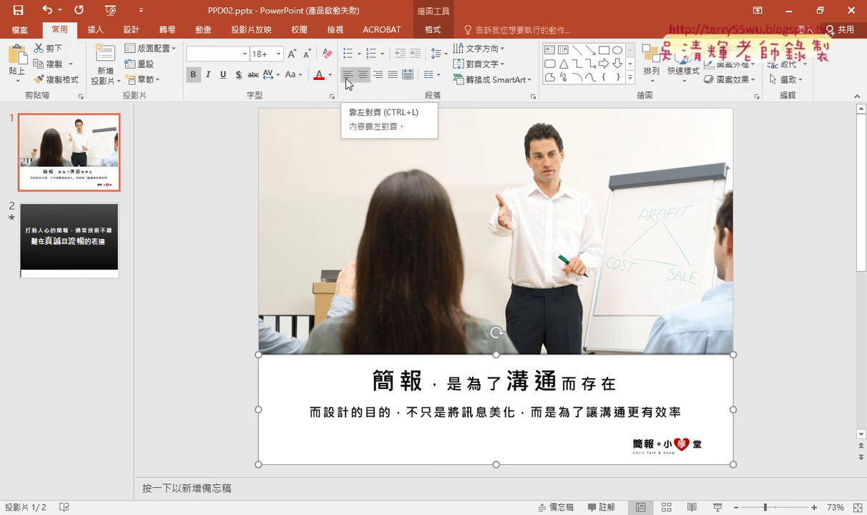
left_click(348, 75)
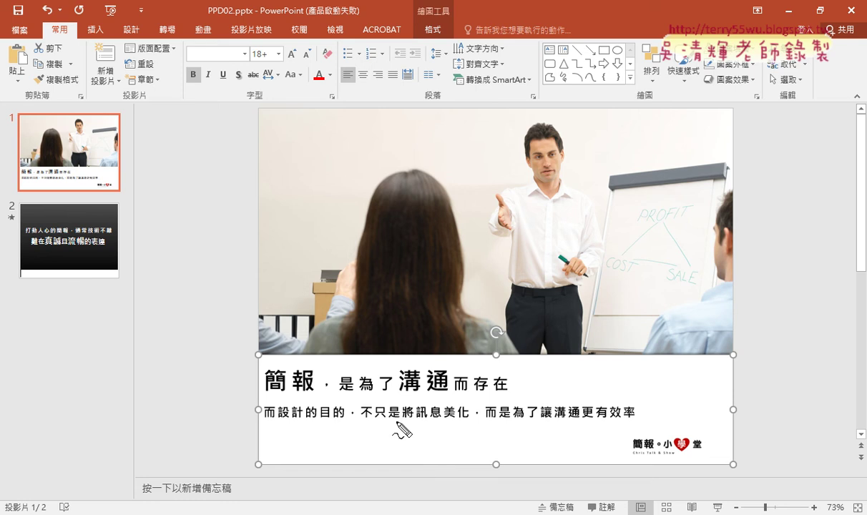
left_click_drag(43, 33, 73, 48)
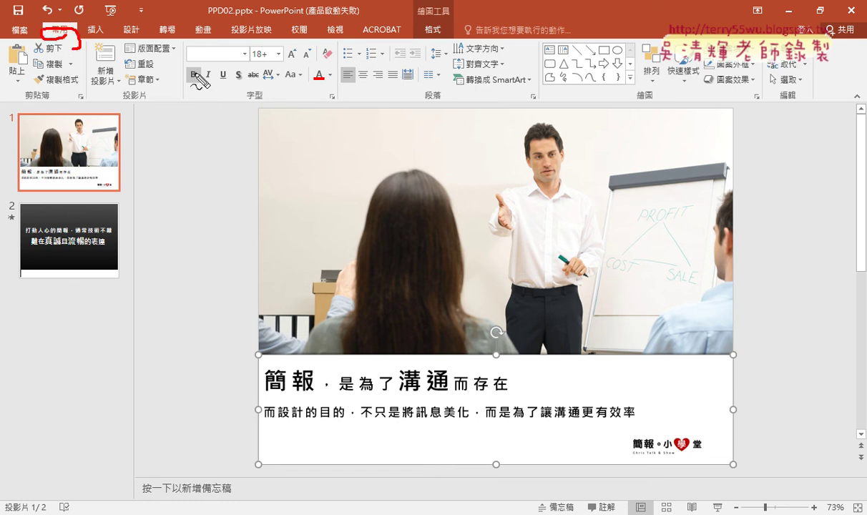
left_click_drag(315, 80, 361, 95)
left_click_drag(350, 192, 341, 100)
mouse_move(341, 101)
left_mouse_down()
mouse_move(327, 127)
mouse_move(366, 113)
left_mouse_up()
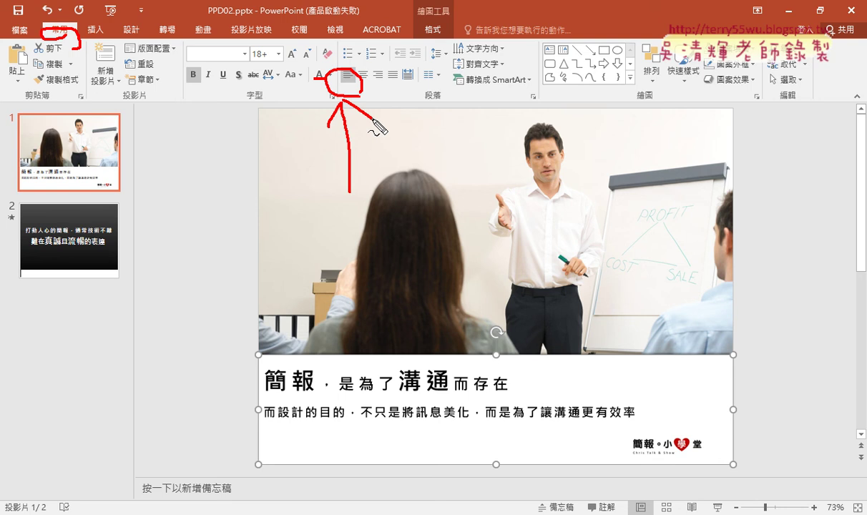
key("Escape")
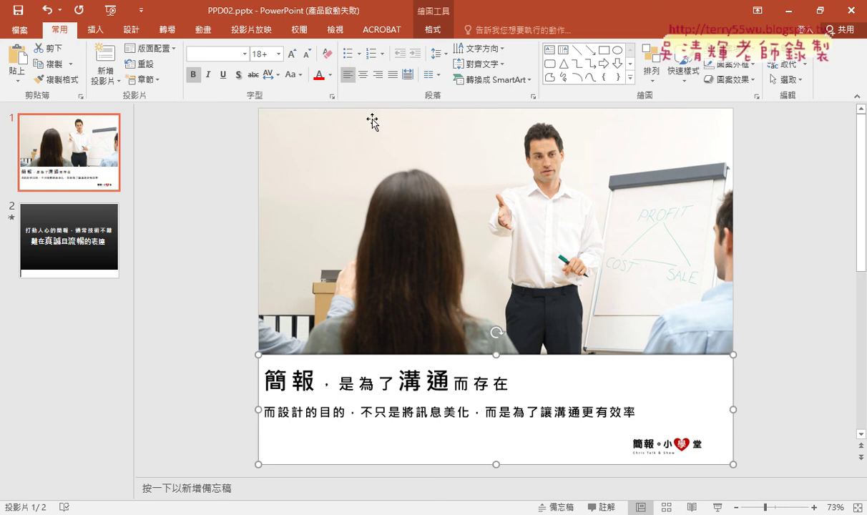
key("alt+Tab")
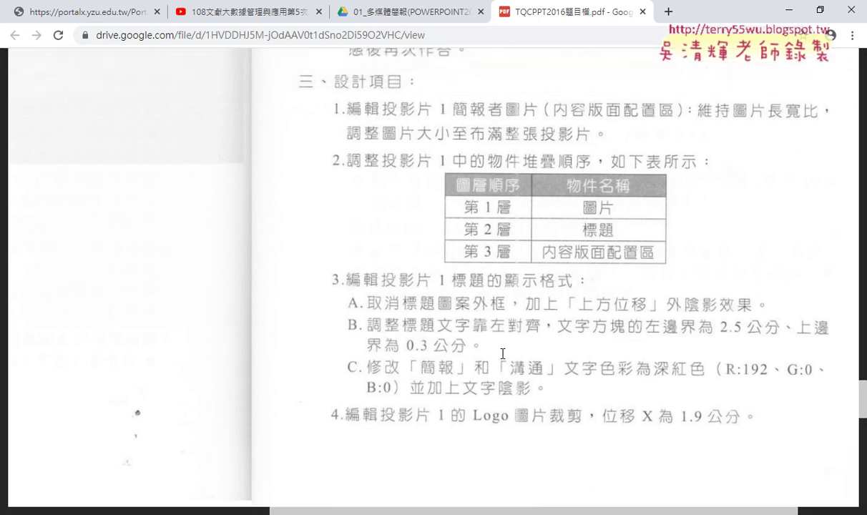
Bring PowerPoint back to slide 1 with Drawing Tools Format showing for the title box.
left_click(790, 10)
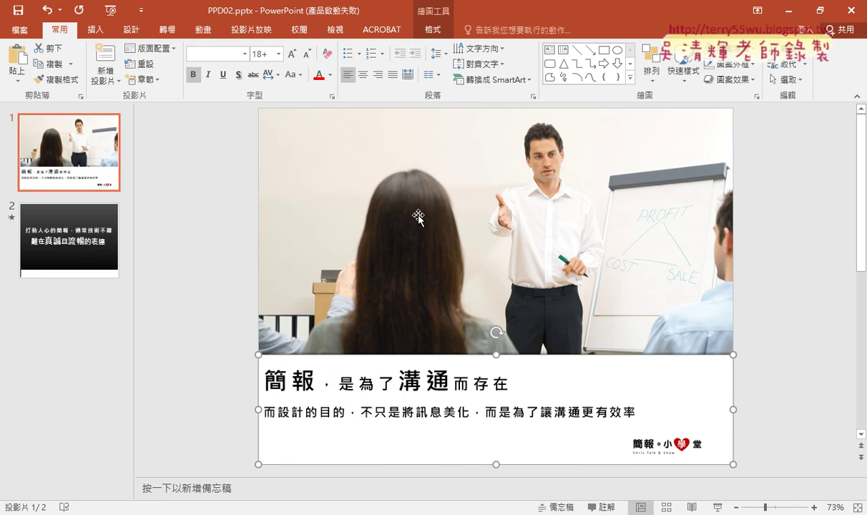
left_click(433, 30)
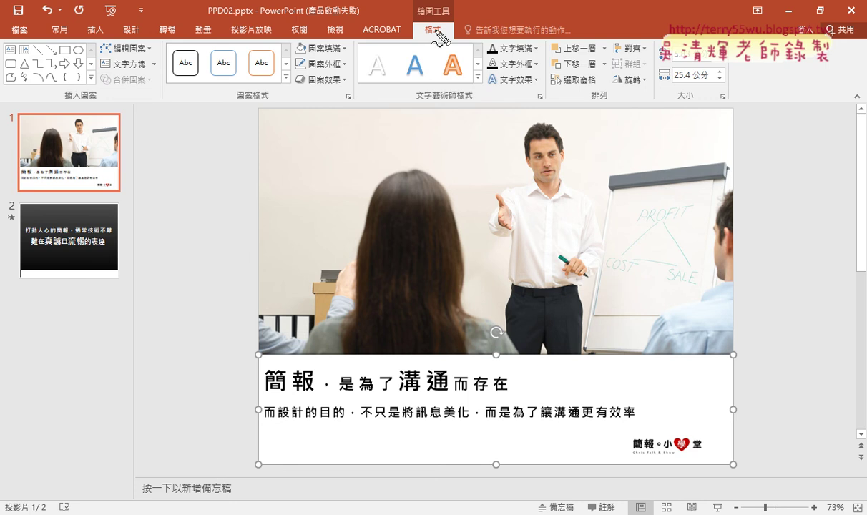
left_click_drag(440, 20, 462, 23)
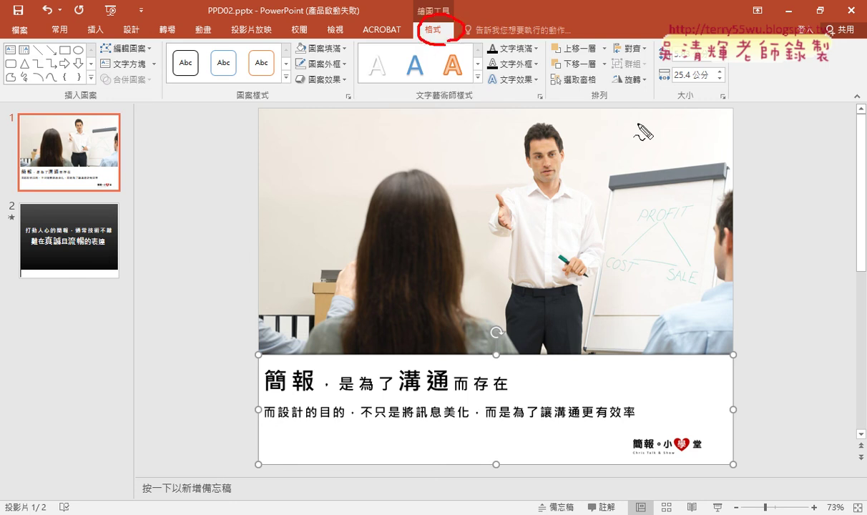
left_click_drag(723, 85, 717, 107)
mouse_move(829, 292)
left_mouse_down()
mouse_move(765, 122)
mouse_move(745, 132)
mouse_move(734, 108)
left_mouse_up()
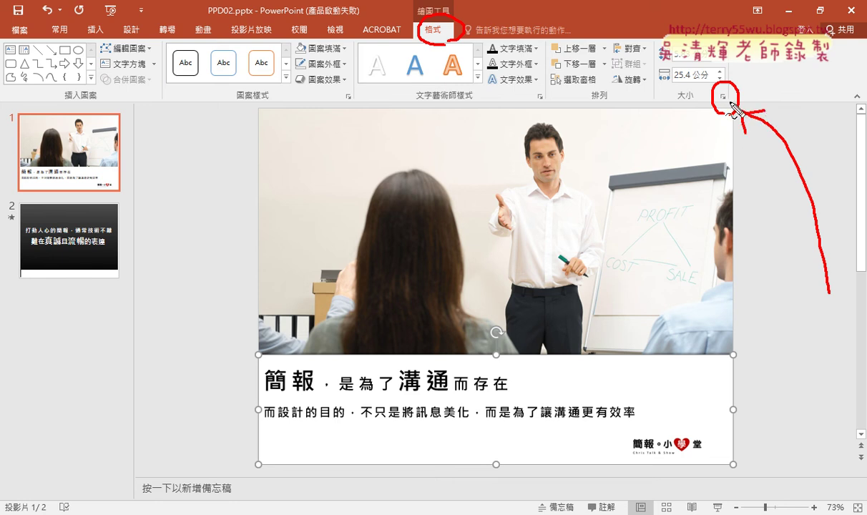
key("Escape")
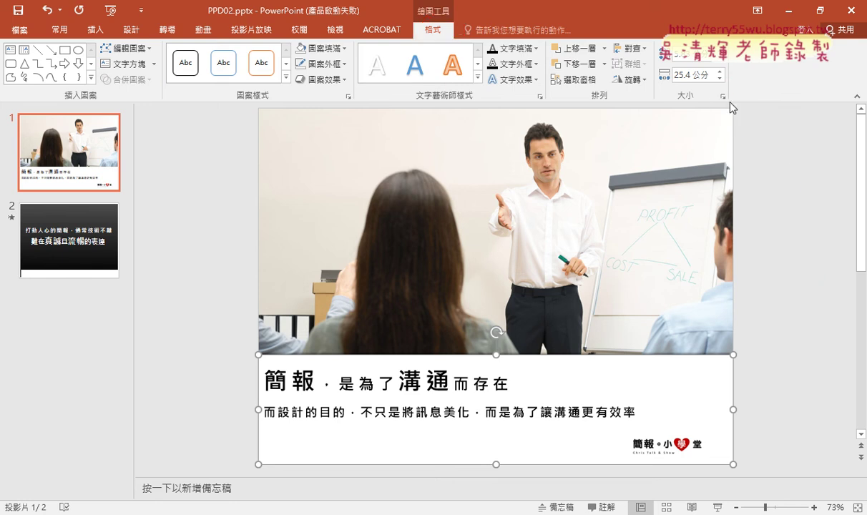
Open the title box's Format Shape text box options and check the required values.
left_click(724, 97)
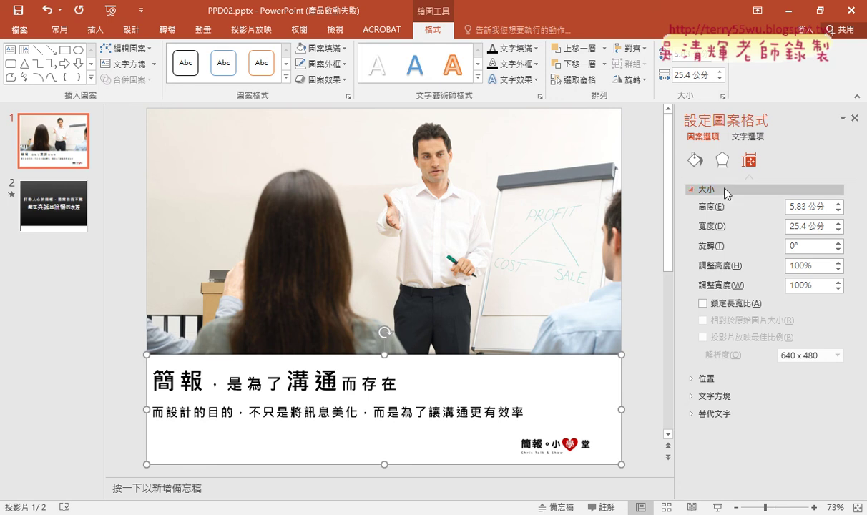
left_click(720, 398)
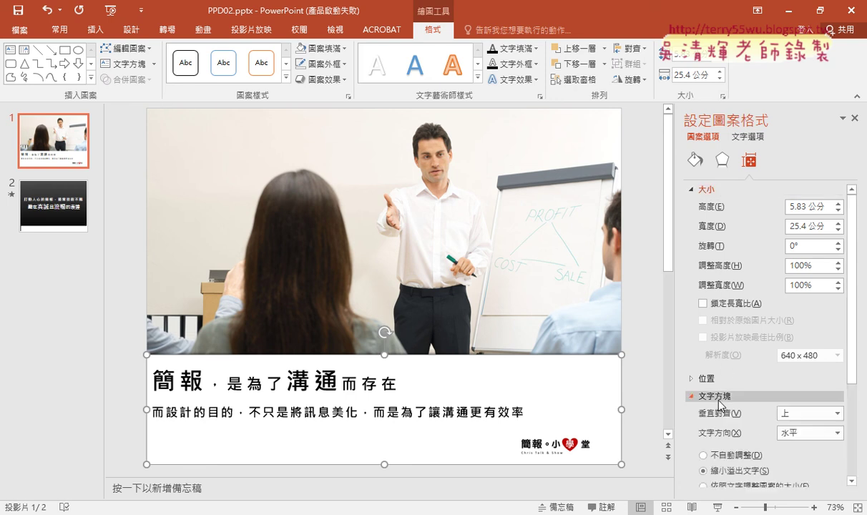
scroll(720, 401, "down", 2)
scroll(720, 394, "down", 2)
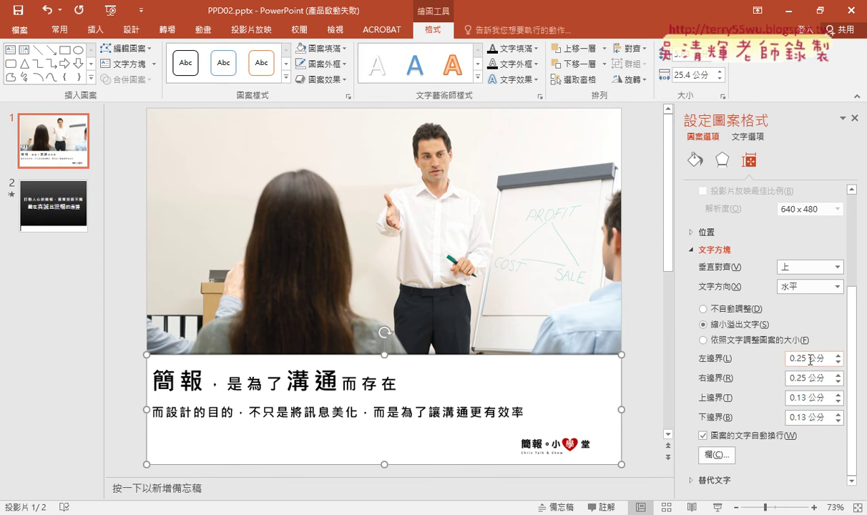
key("alt+Tab")
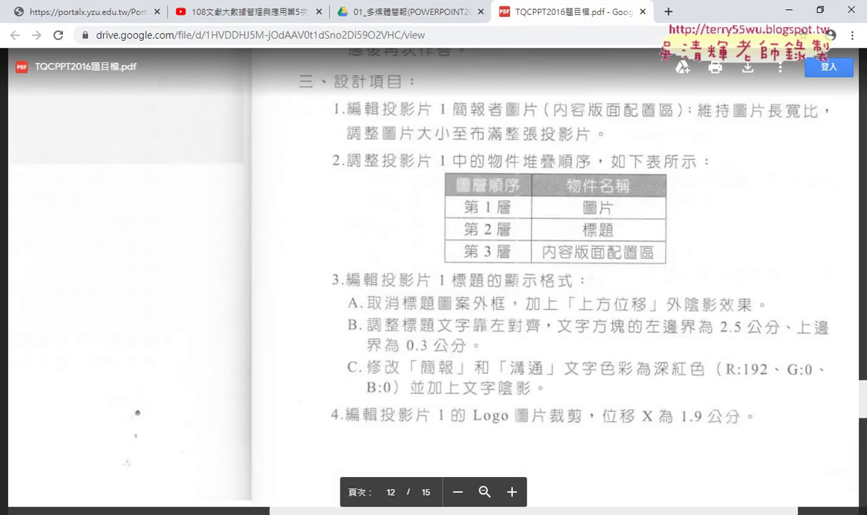
key("alt+Tab")
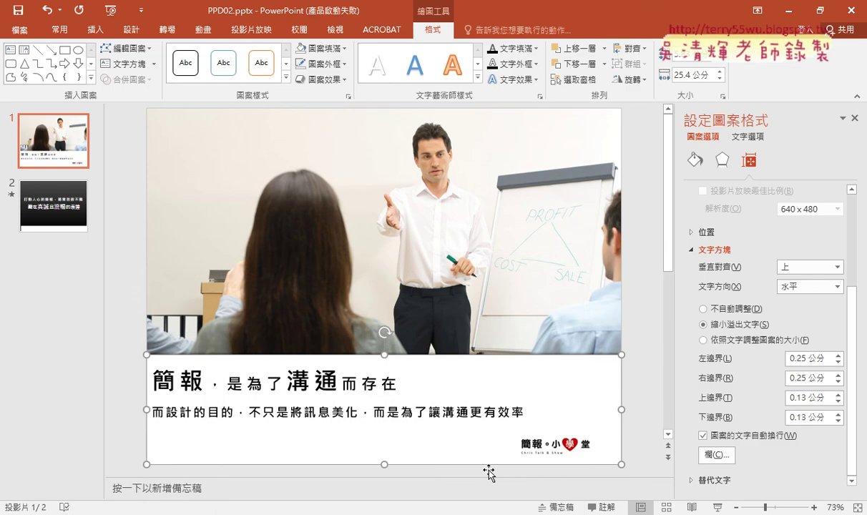
Set the title box's left margin to 2.5 cm and top margin to 0.3 cm.
left_click_drag(803, 359, 752, 360)
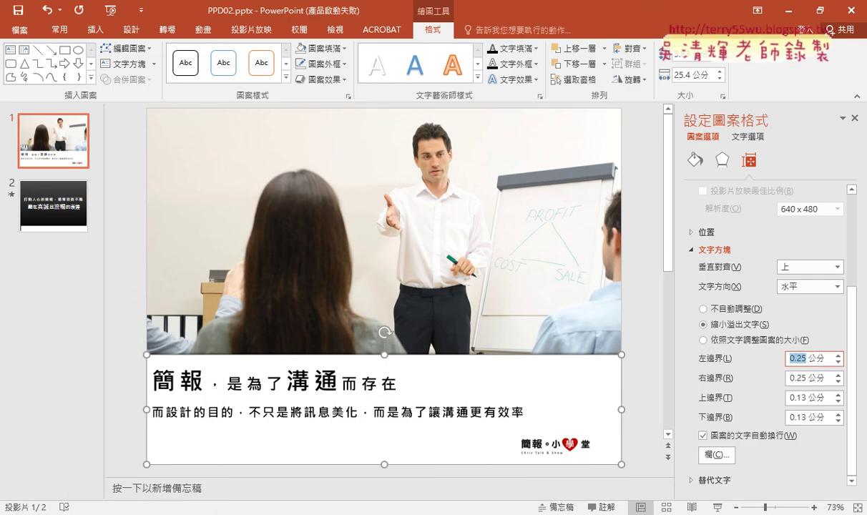
type("2.5")
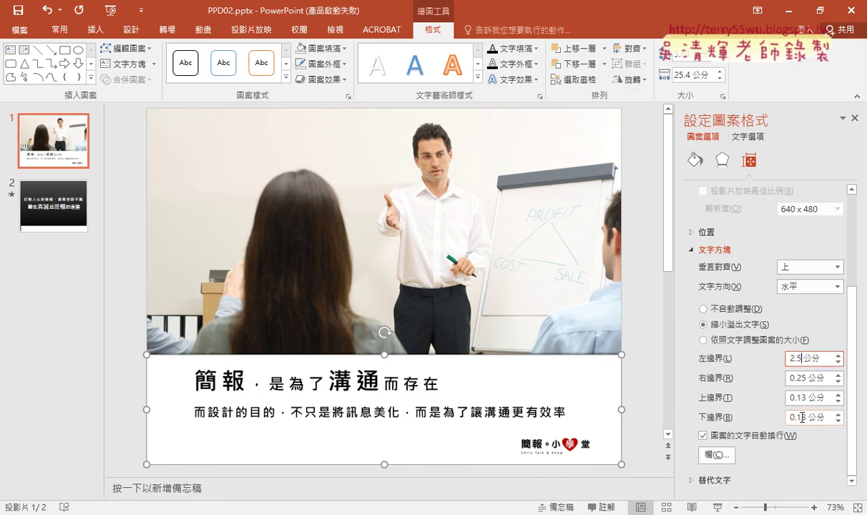
left_click_drag(800, 398, 733, 398)
type("0")
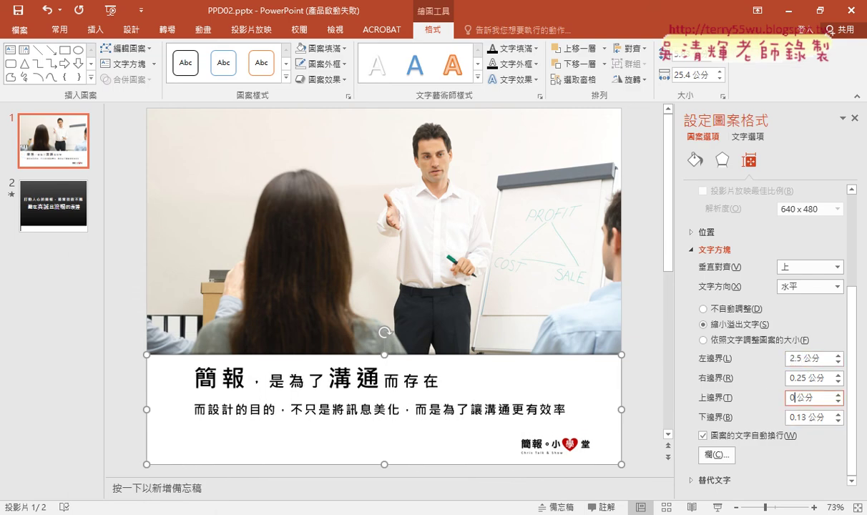
type(".3")
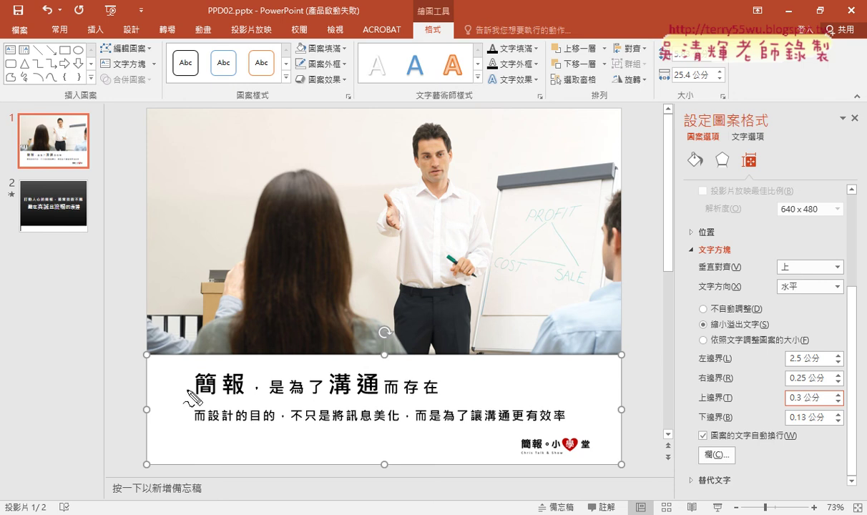
left_click_drag(148, 356, 149, 423)
mouse_move(189, 393)
left_mouse_down()
mouse_move(157, 392)
mouse_move(152, 403)
left_mouse_up()
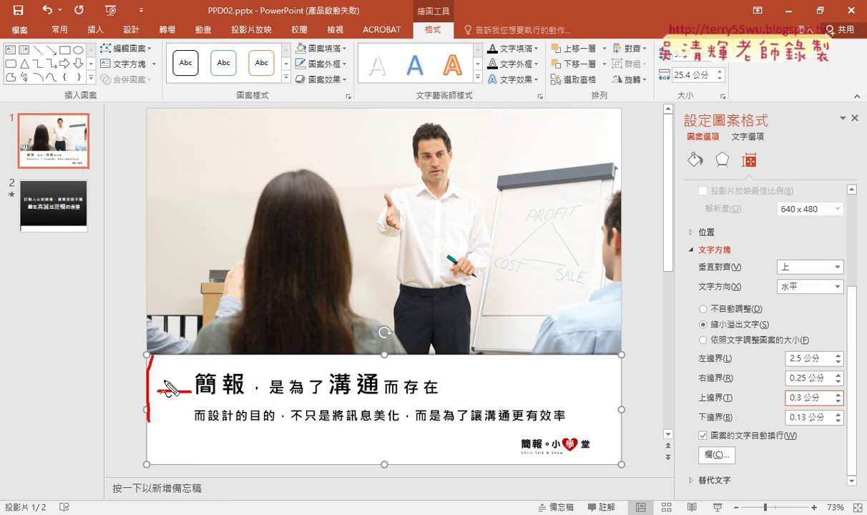
left_click_drag(783, 364, 827, 362)
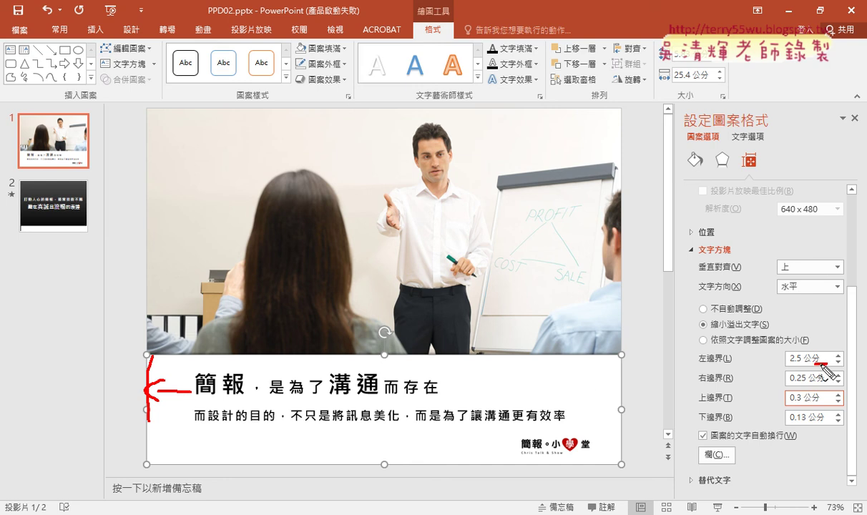
left_click_drag(306, 362, 345, 358)
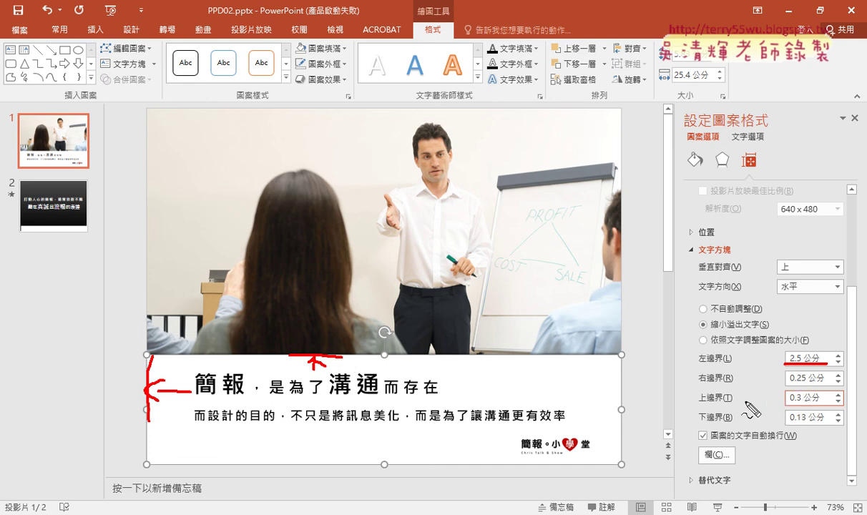
key("Escape")
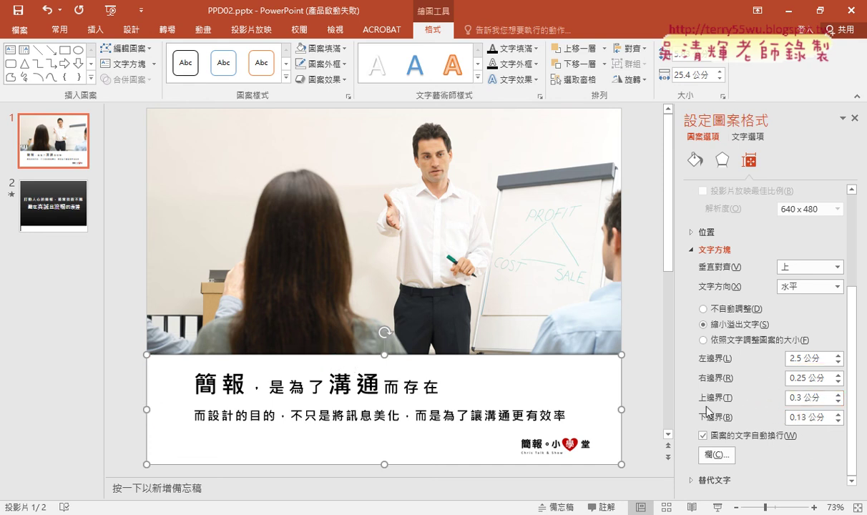
key("alt+Tab")
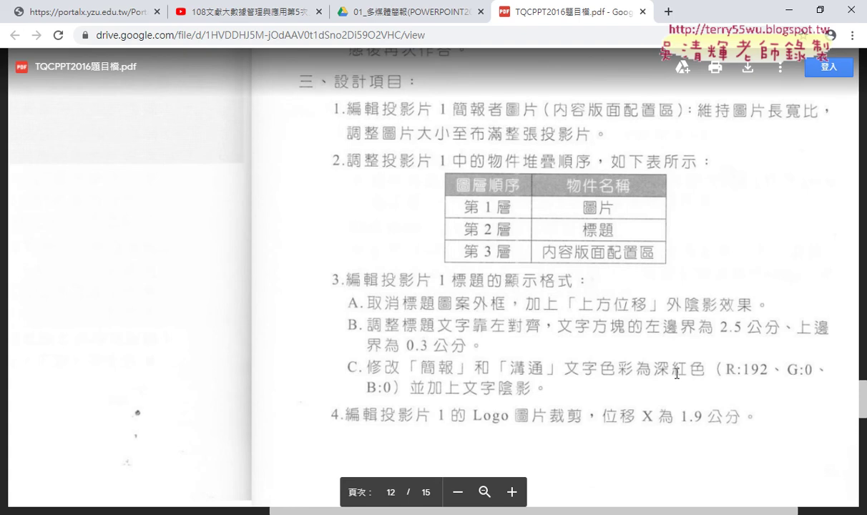
Mark item C's dark red (R:192, G:0, B:0) shadowed-text requirement, then clear the marks.
left_click_drag(566, 373, 767, 378)
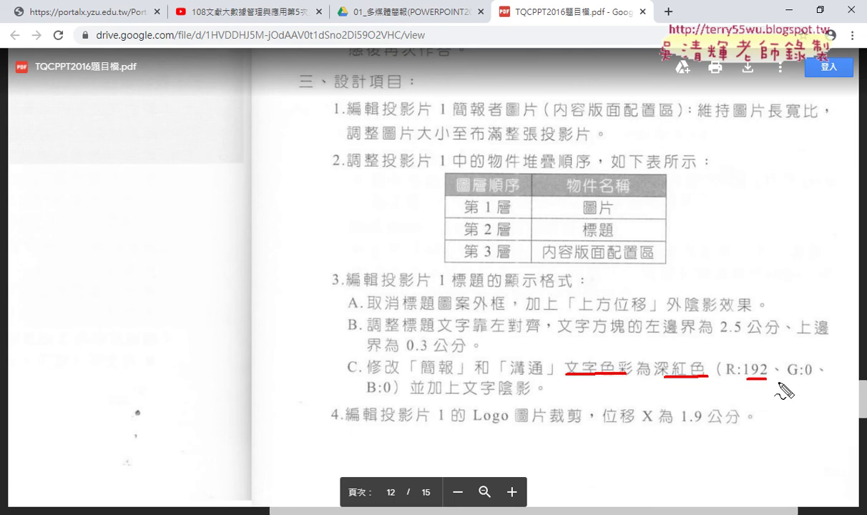
left_click_drag(465, 396, 524, 396)
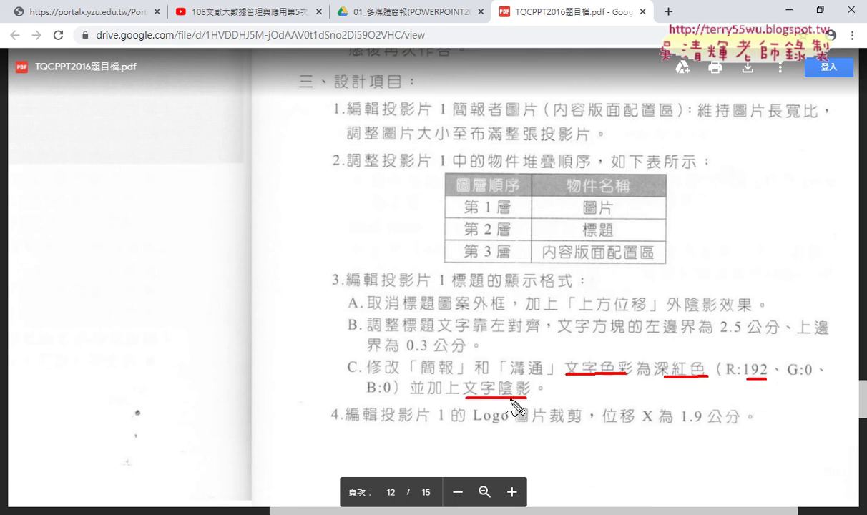
key("Escape")
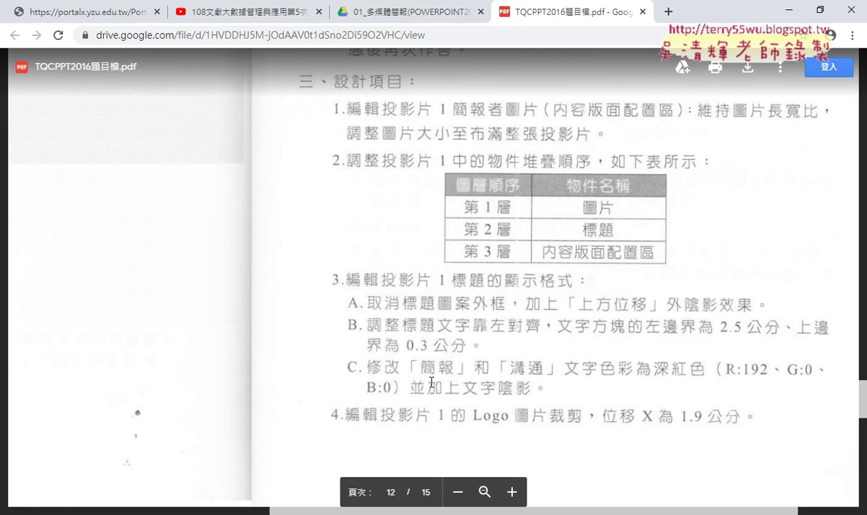
Select 簡報 and 溝通 in the title and colour them Dark Red.
left_click(790, 10)
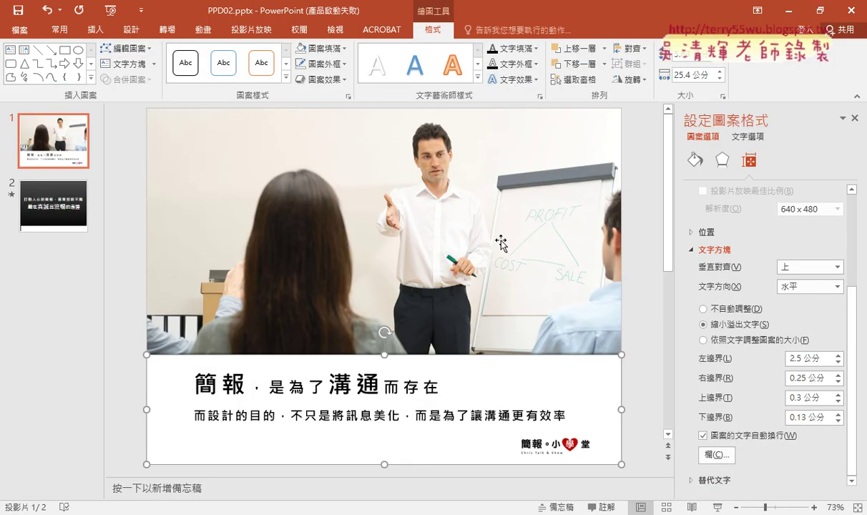
left_click_drag(195, 365, 239, 365)
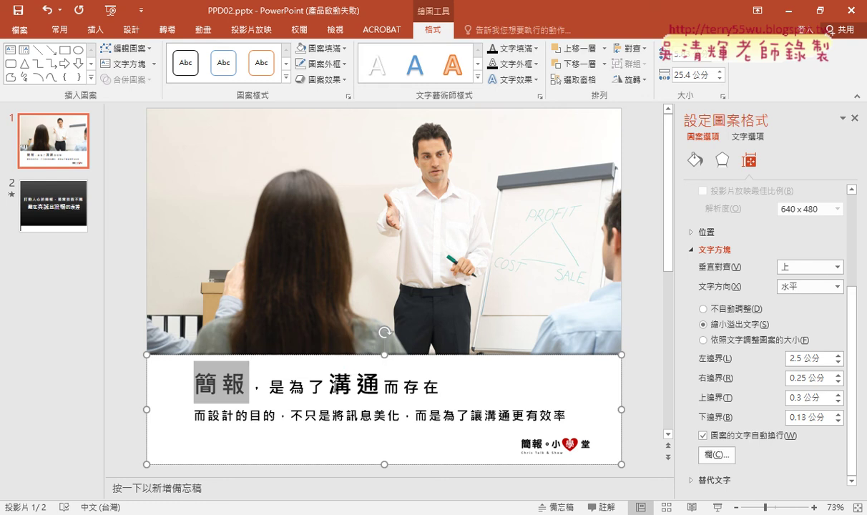
left_click_drag(329, 387, 383, 387)
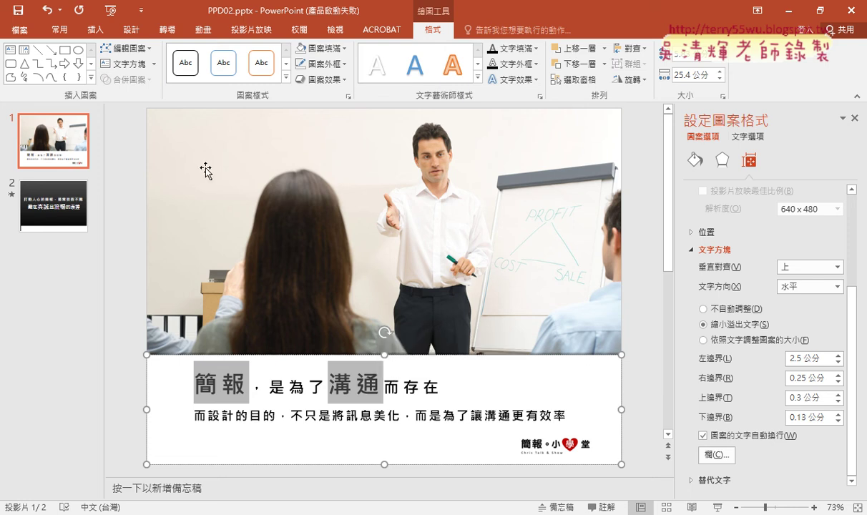
left_click(58, 31)
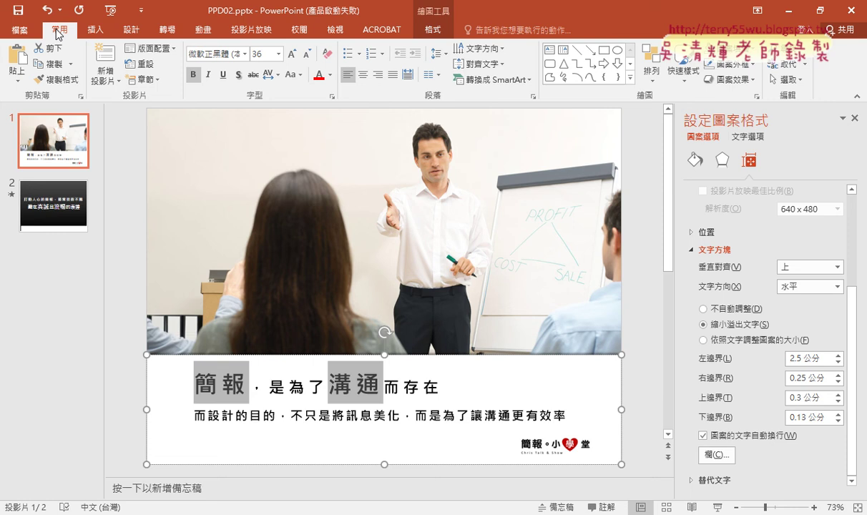
left_click(330, 75)
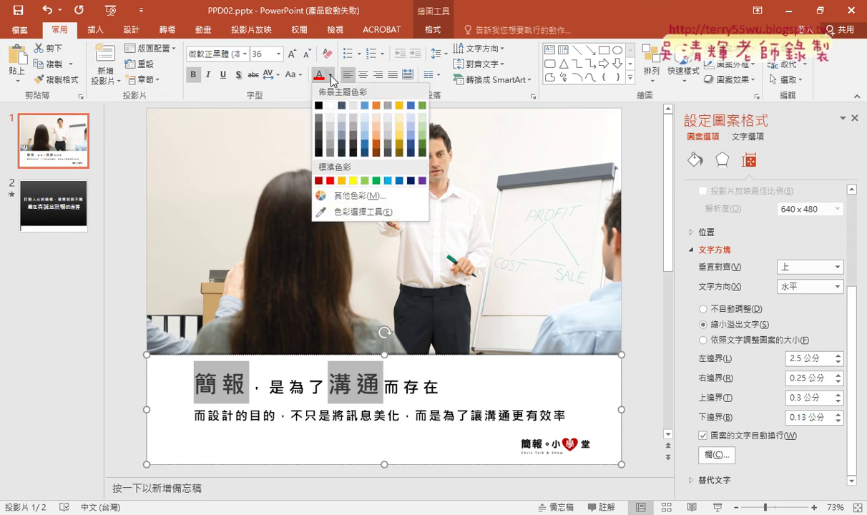
left_click(319, 182)
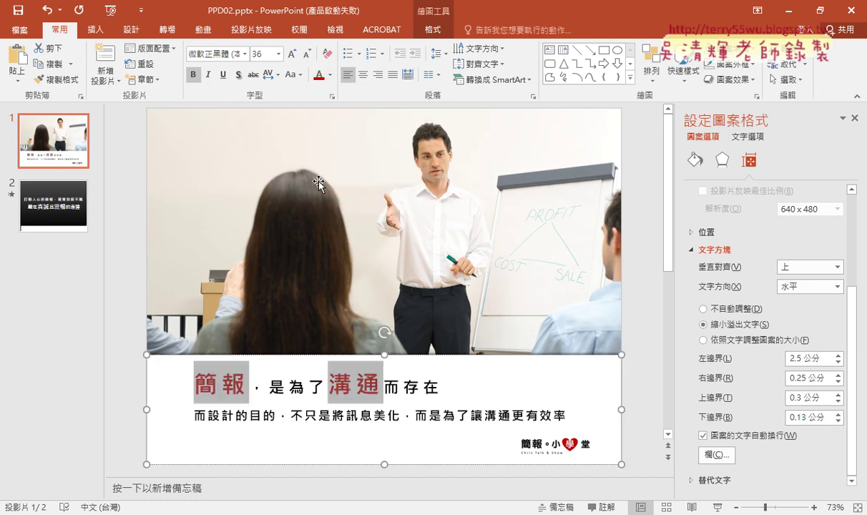
Verify in More Colors that the font colour is RGB 192, 0, 0.
left_click(330, 75)
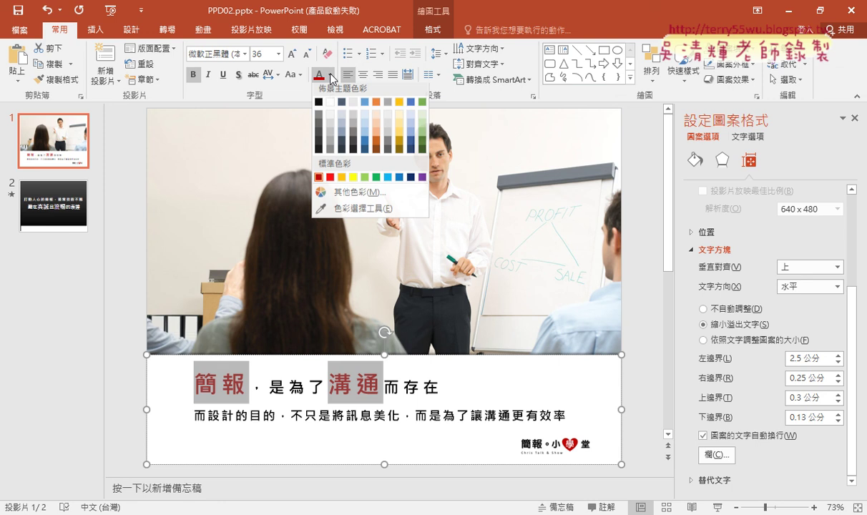
left_click(358, 202)
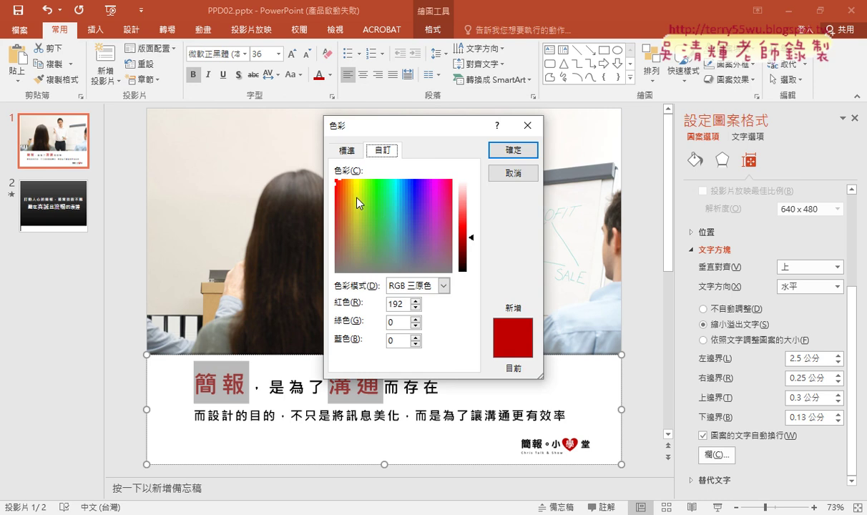
double_click(398, 303)
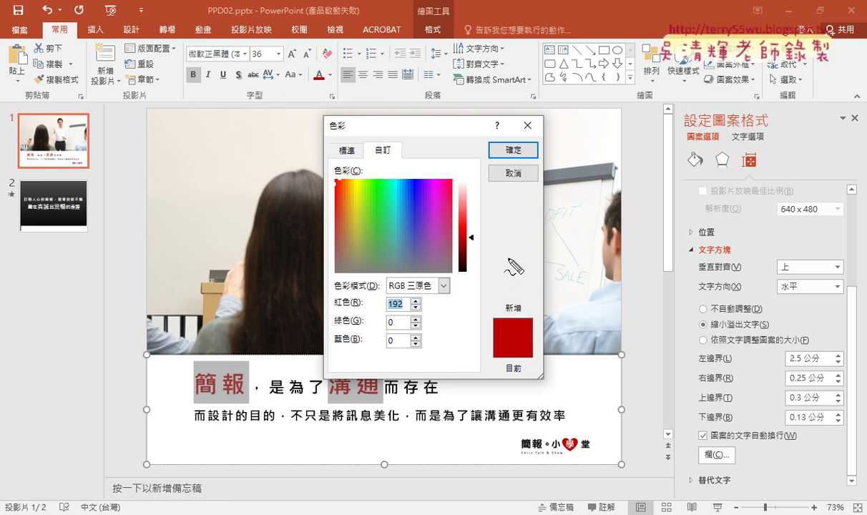
mouse_move(387, 313)
left_mouse_down()
mouse_move(407, 312)
mouse_move(397, 344)
left_mouse_up()
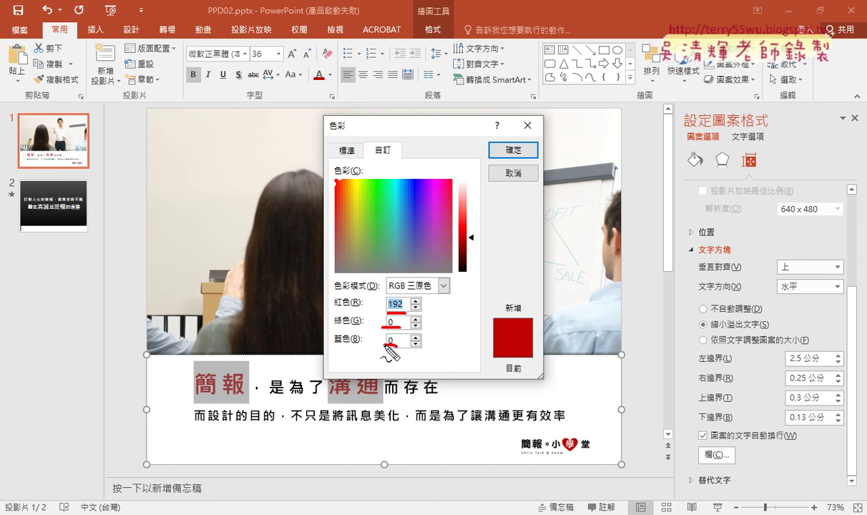
left_click_drag(501, 309, 475, 366)
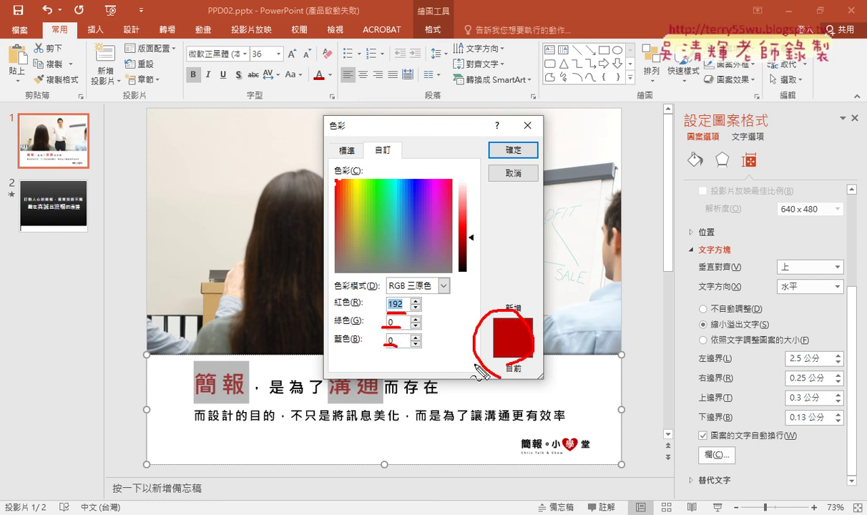
key("Escape")
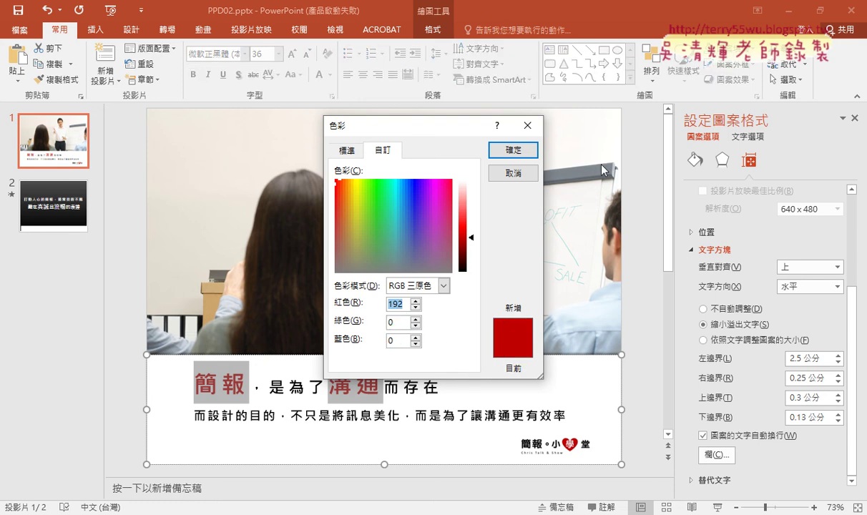
left_click(501, 173)
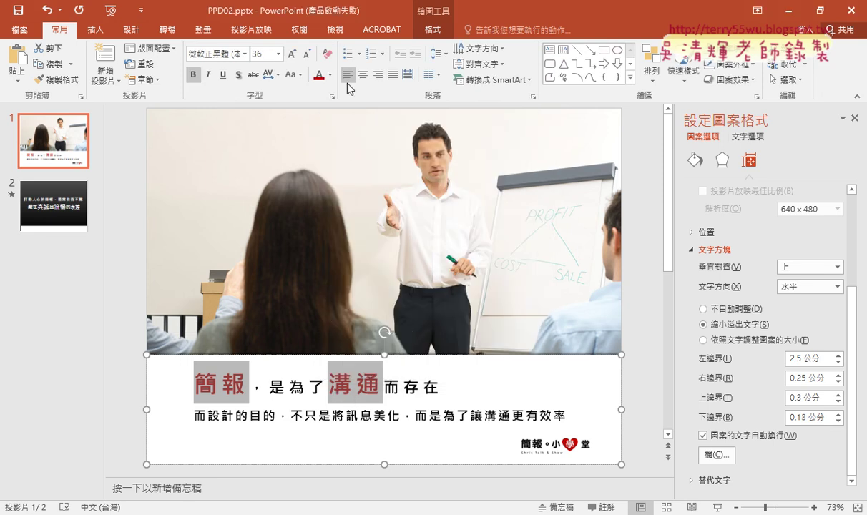
Apply Text Shadow to the selected 簡報 and 溝通 words.
left_click(239, 81)
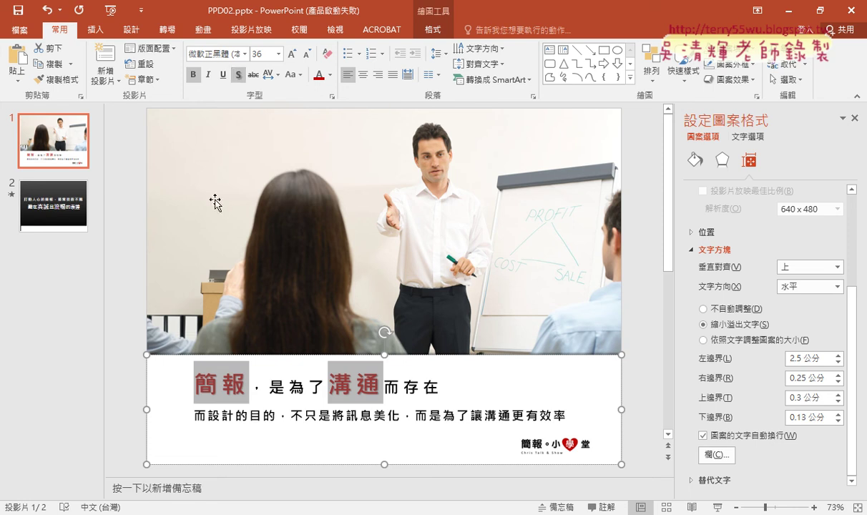
key("alt+Tab")
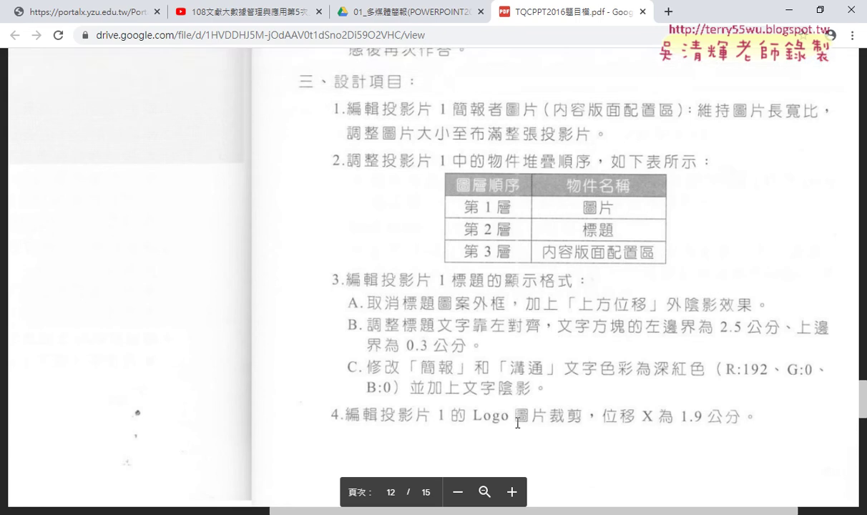
mouse_move(791, 10)
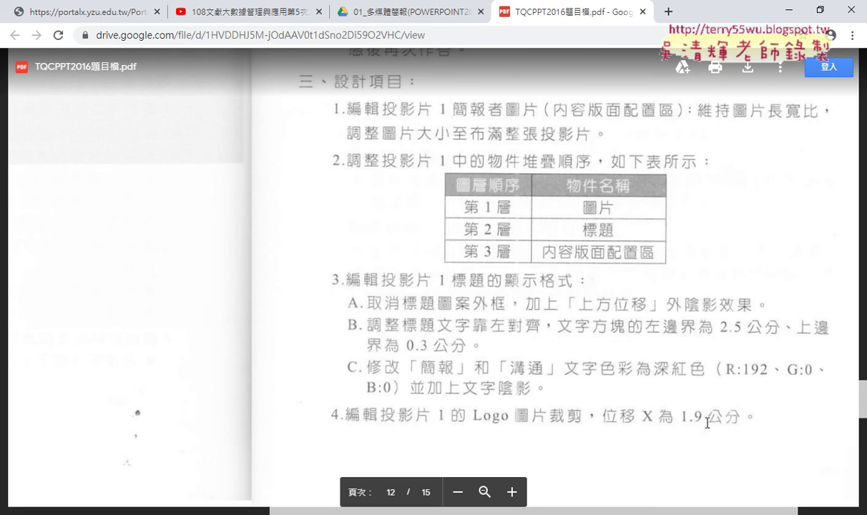
Select the 簡報小學堂 logo picture and open its Format Picture settings pane.
left_click(790, 10)
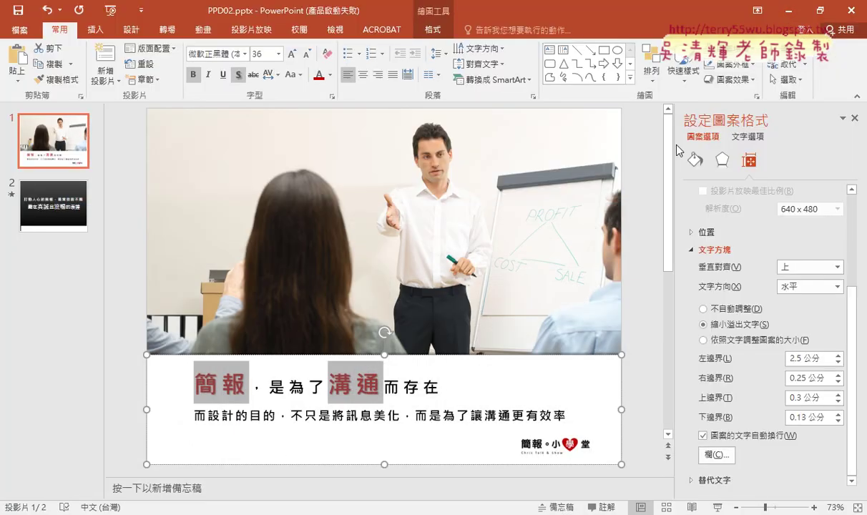
left_click(557, 448)
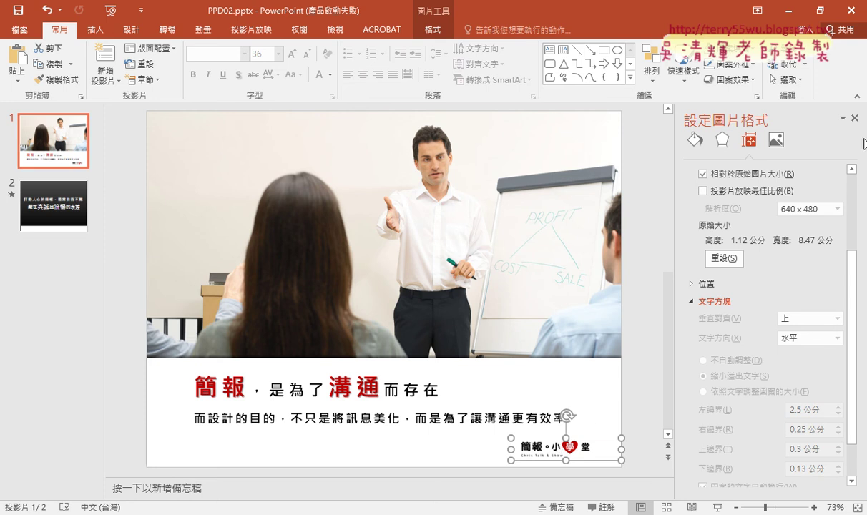
left_click(854, 118)
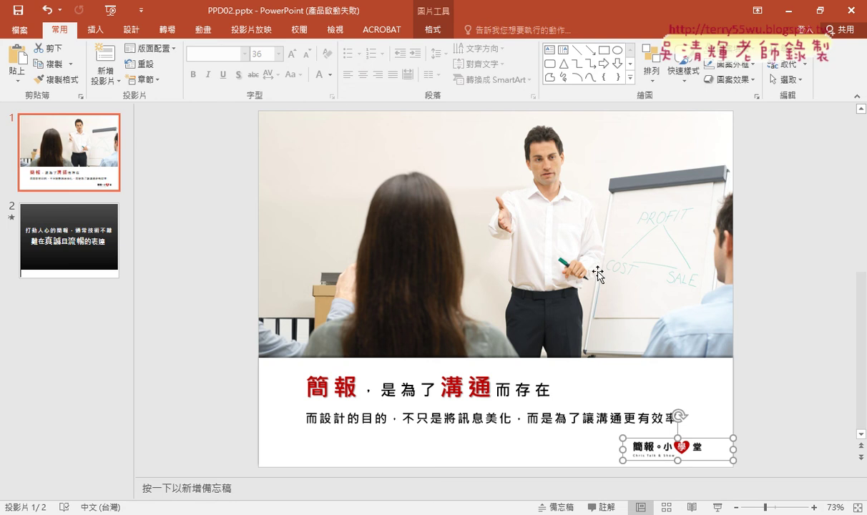
left_click(436, 32)
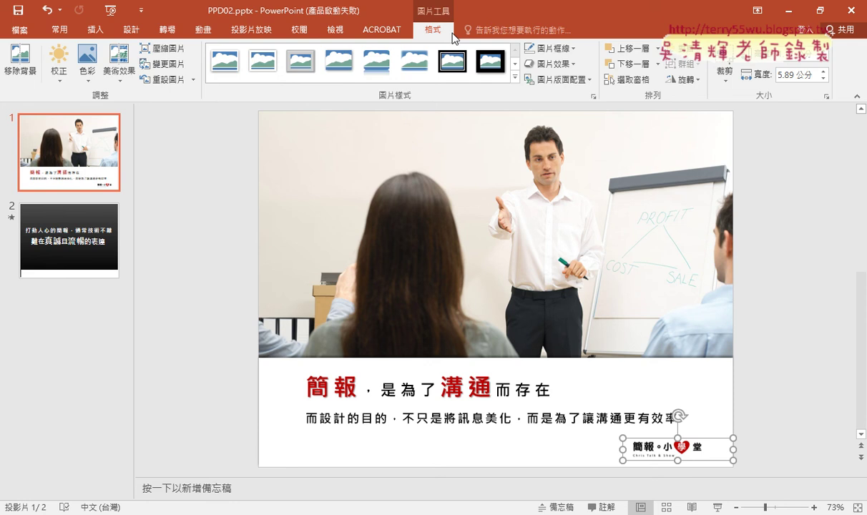
left_click(828, 97)
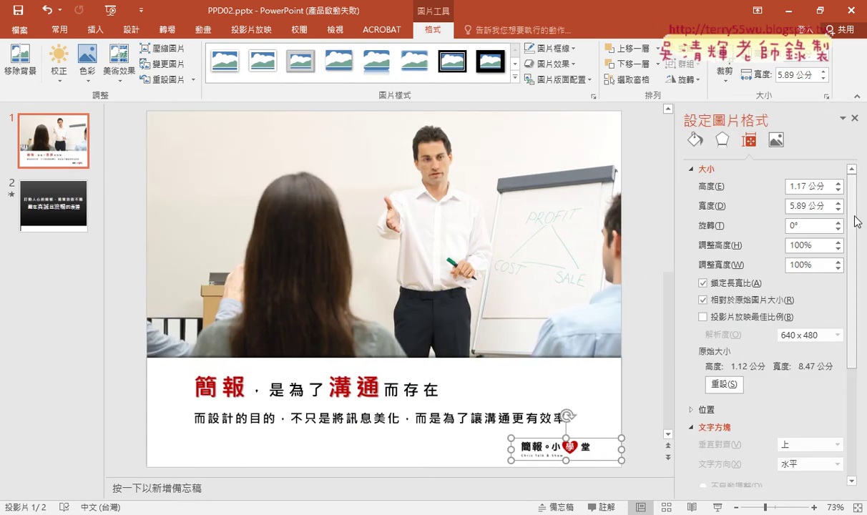
Show the Crop section of the logo's Picture settings in the Format Picture pane.
left_click_drag(851, 215, 846, 349)
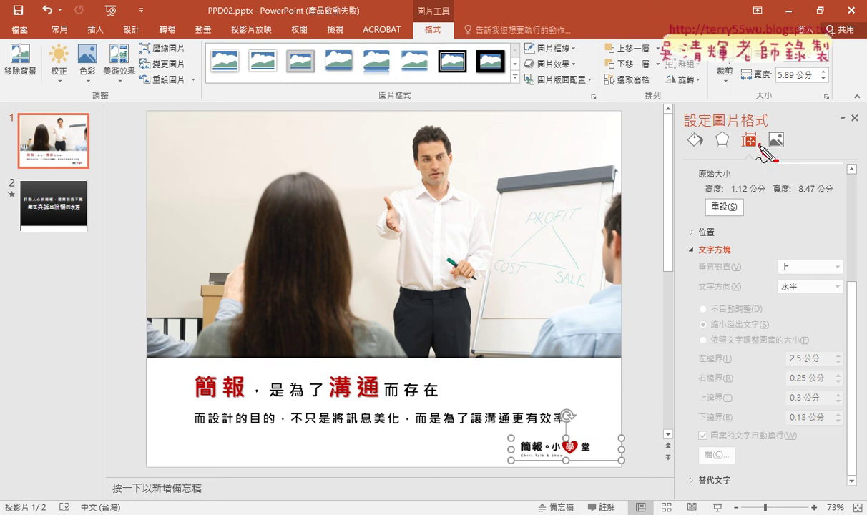
left_click_drag(776, 122, 784, 152)
mouse_move(583, 422)
left_mouse_down()
mouse_move(746, 160)
mouse_move(746, 187)
left_mouse_up()
key("Escape")
left_click(776, 141)
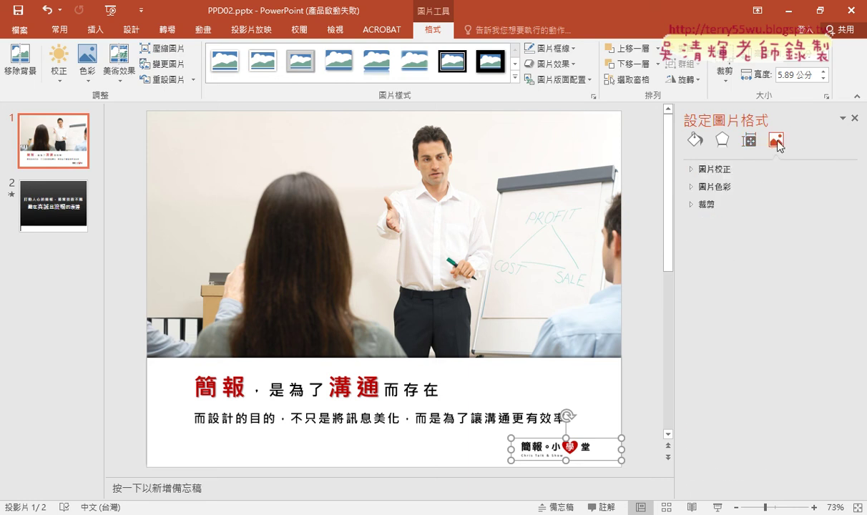
left_click(695, 205)
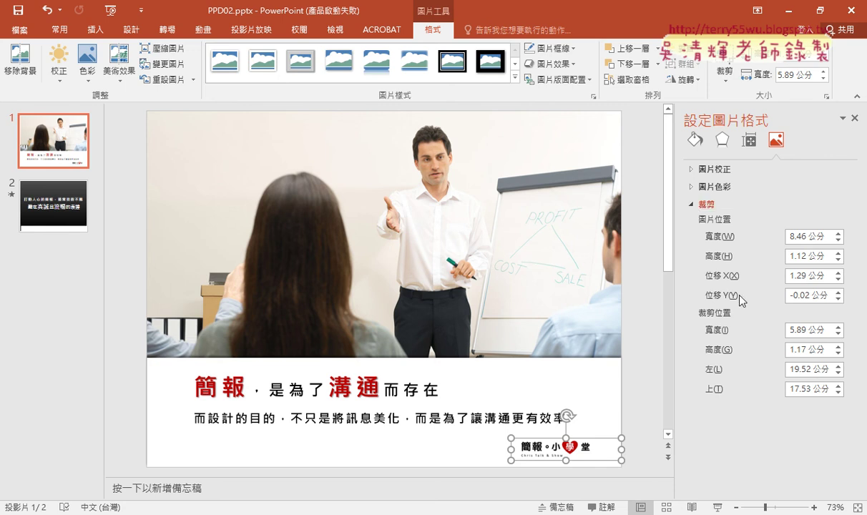
Set the logo's crop picture Offset X to 1.9 cm.
double_click(800, 295)
double_click(795, 276)
type("1.")
type("9")
key("Return")
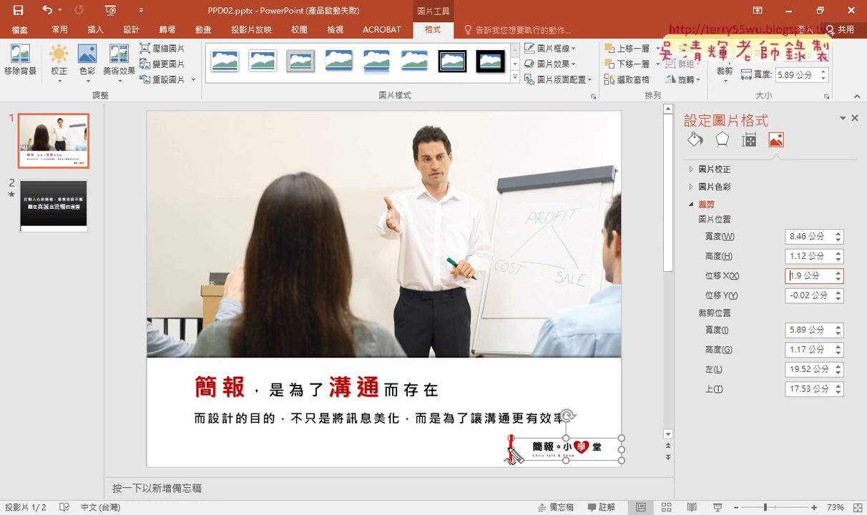
Adjust the crop offset fields in the Format Picture pane.
left_click_drag(510, 449, 543, 449)
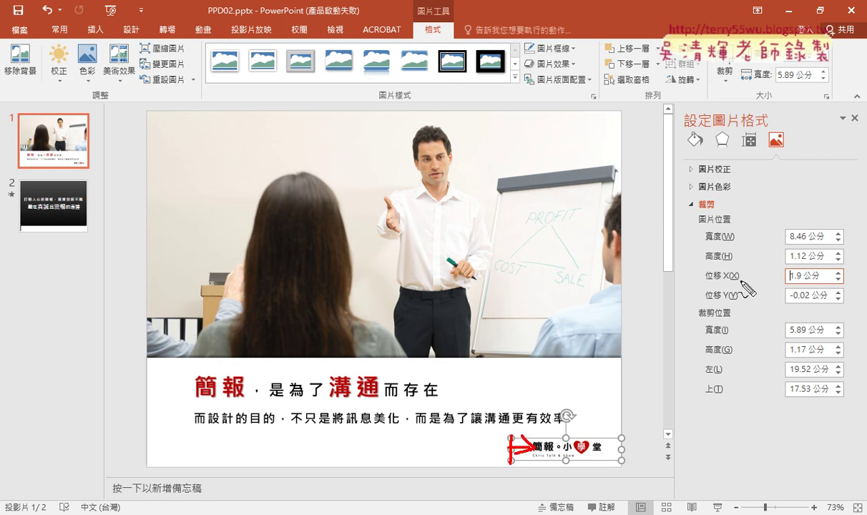
left_click_drag(741, 282, 705, 283)
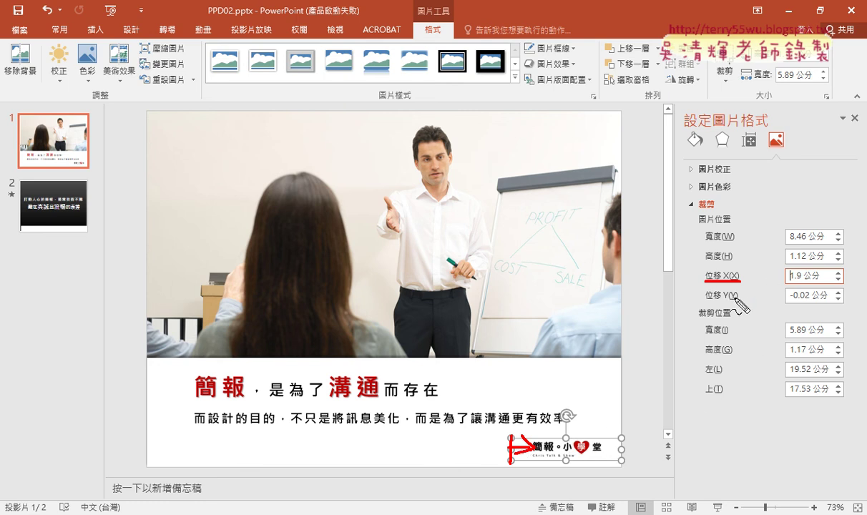
left_click_drag(738, 301, 708, 302)
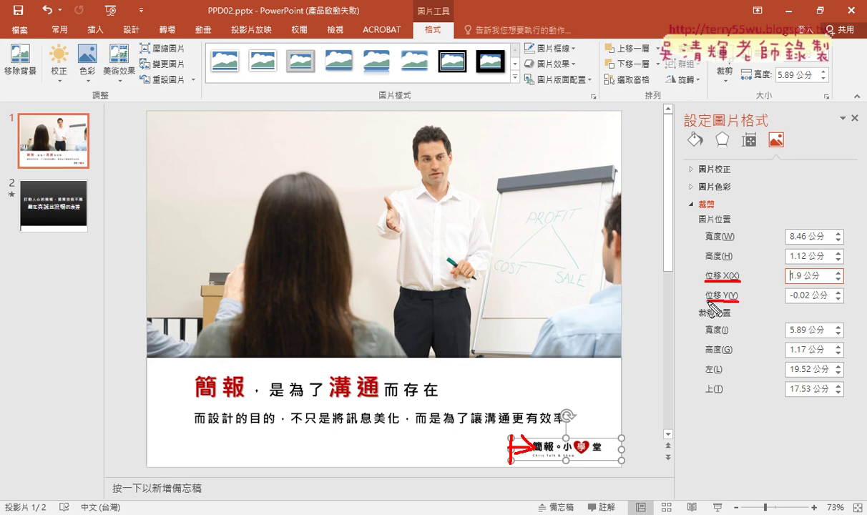
key("Escape")
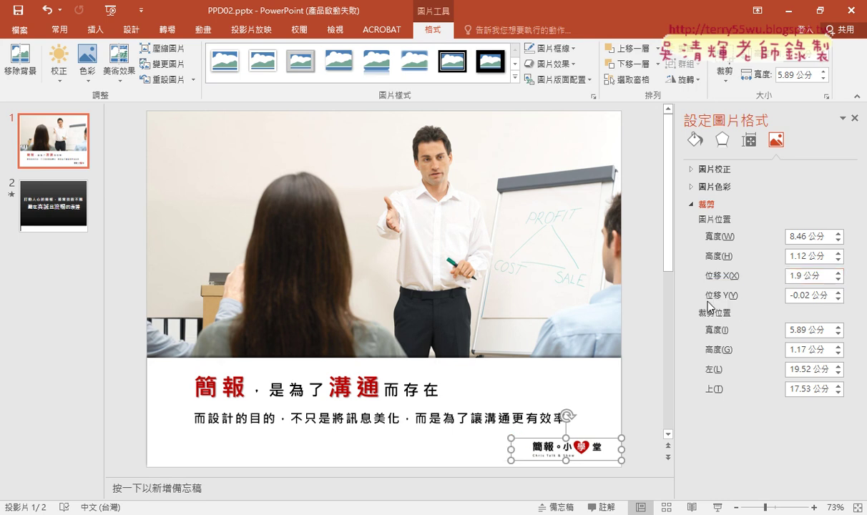